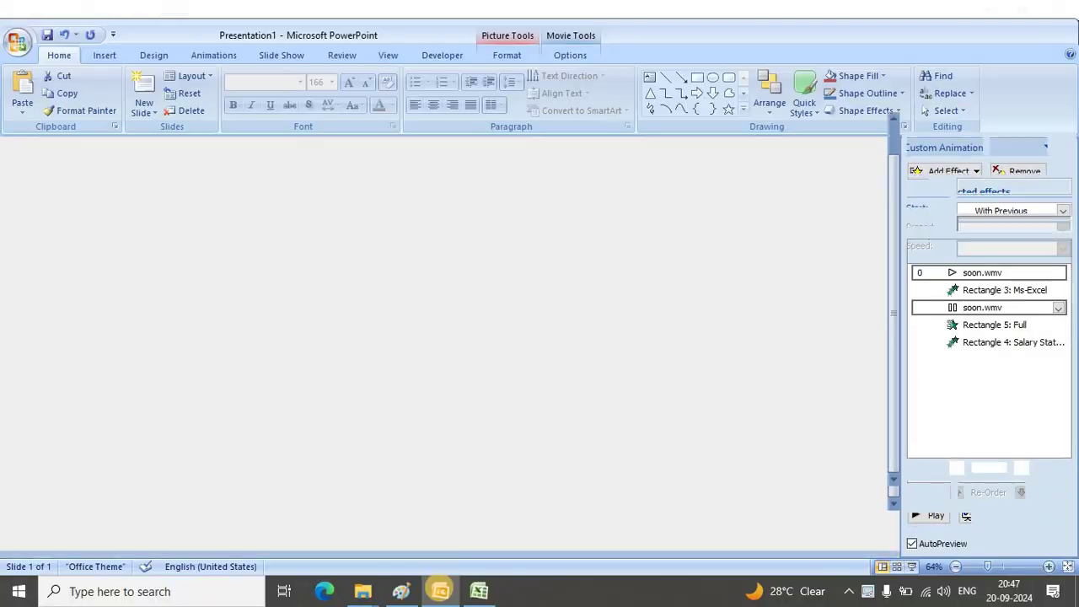
# - Play the 'Ms-Excel Full Salary Statement' title slide as a show, then return to Normal view
pyautogui.press('F5')
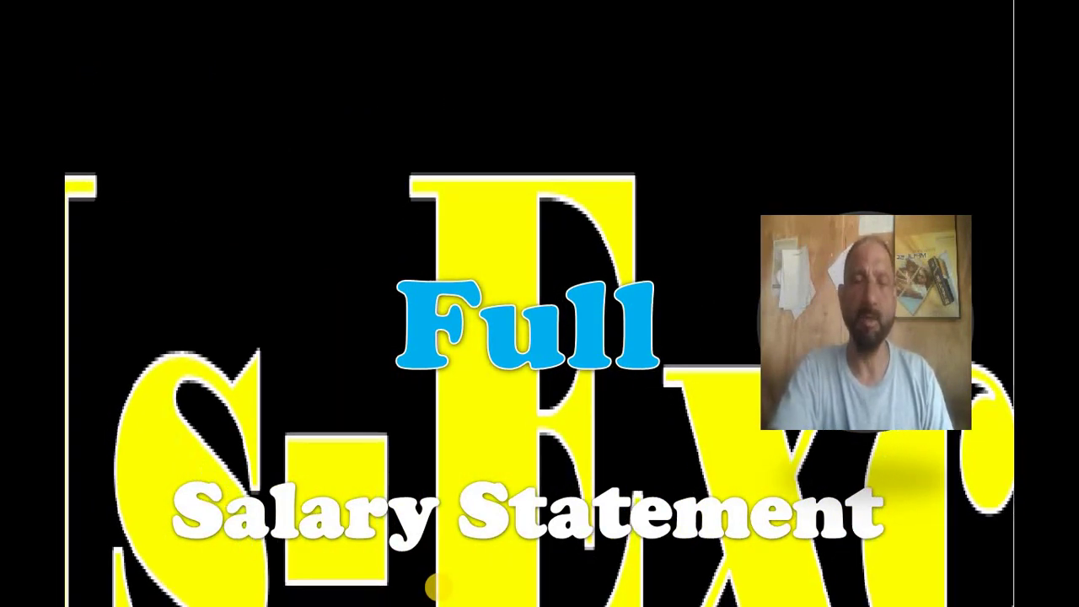
pyautogui.press('Escape')
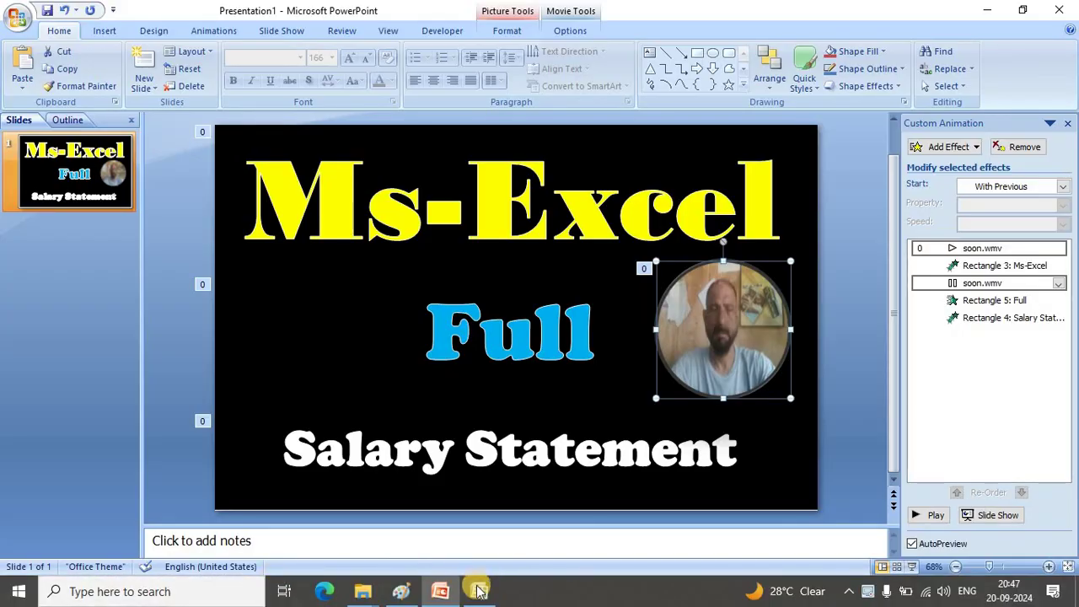
# - Switch to the Salery Stament workbook and review its Jan-2024 employee salary table
pyautogui.click(478, 591)
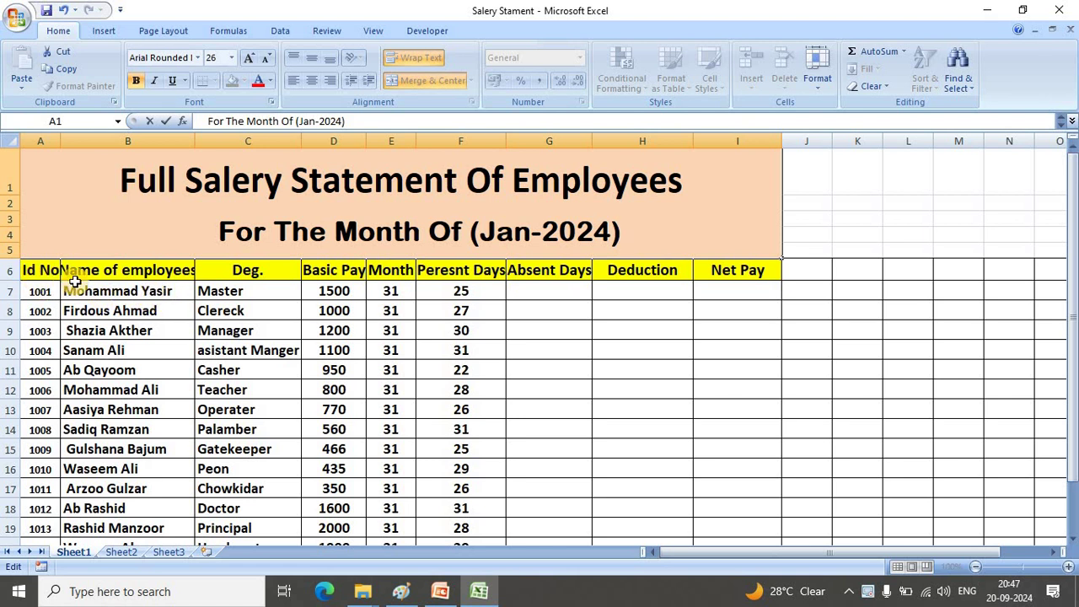
pyautogui.scroll(-1, 74, 271)
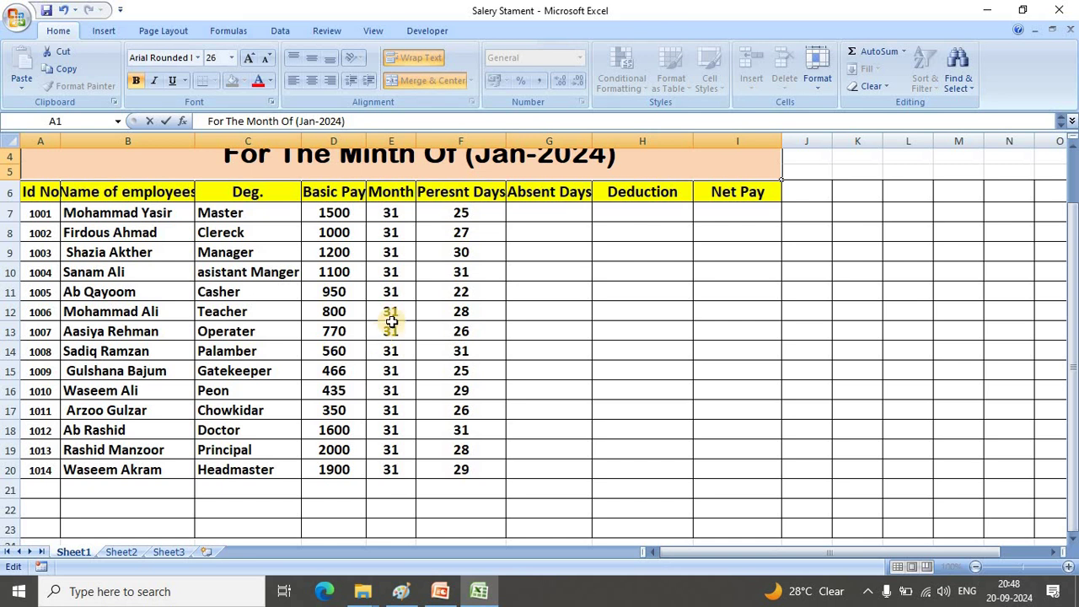
pyautogui.scroll(1, 487, 243)
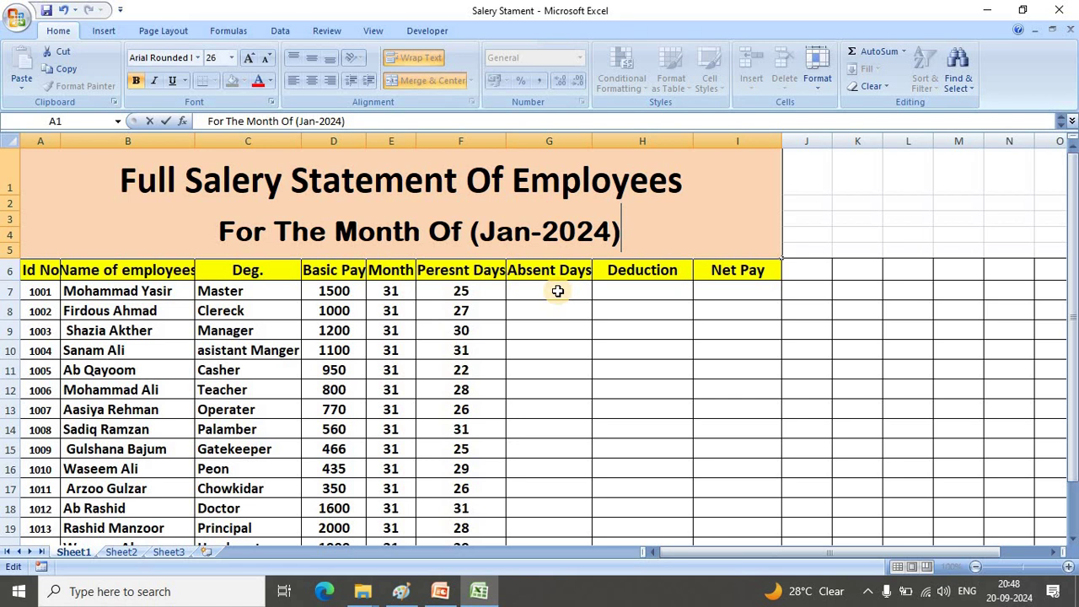
# - Enter =E7-F7 in G7 so the first employee's Absent Days show 6
pyautogui.click(558, 291)
pyautogui.scroll(1, 557, 291)
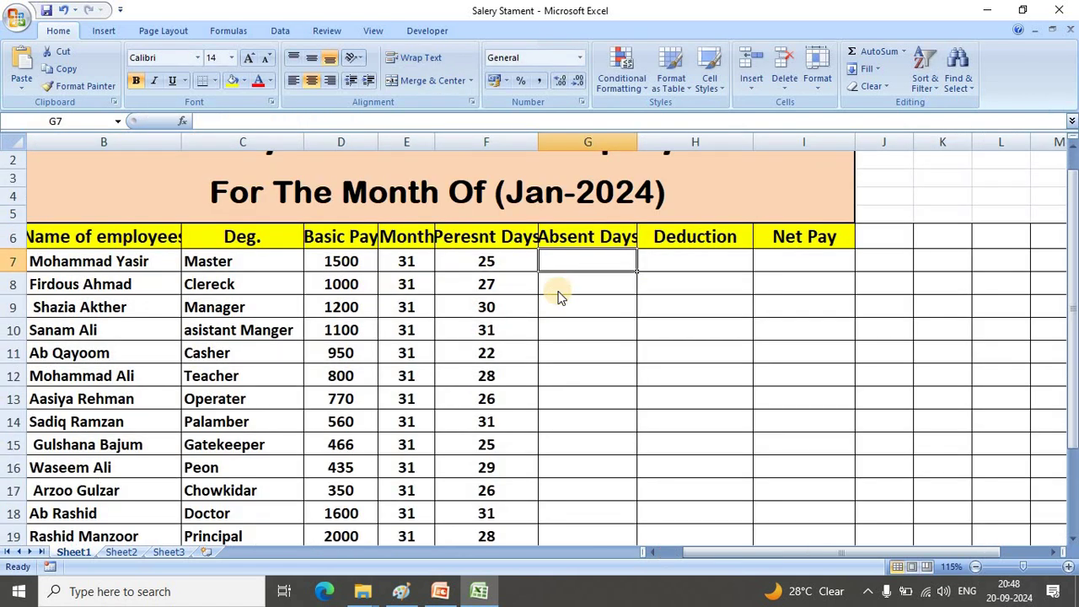
pyautogui.scroll(1, 558, 291)
pyautogui.scroll(1, 557, 294)
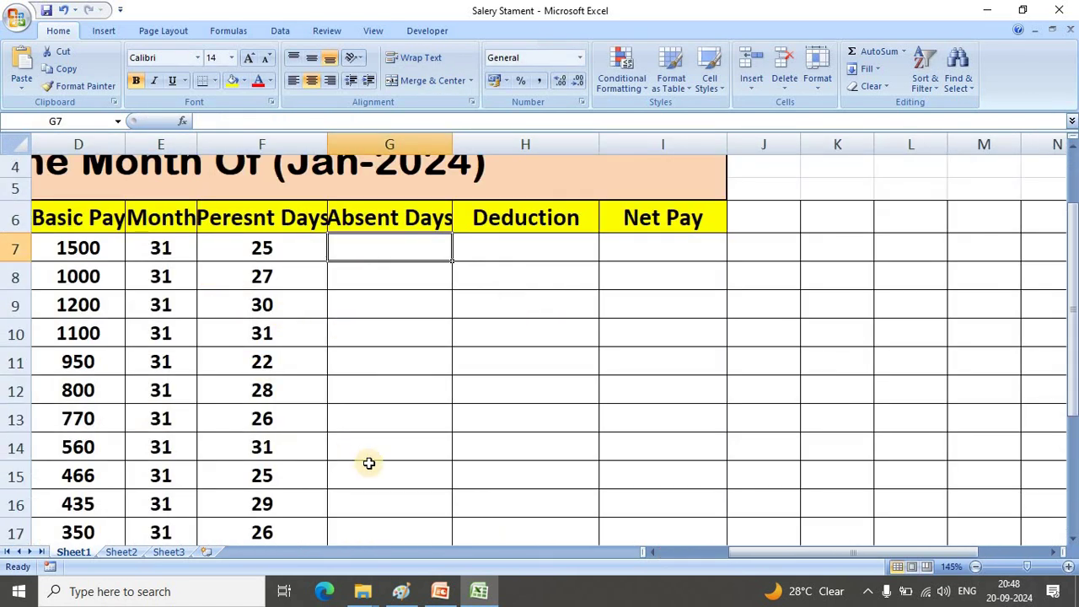
pyautogui.moveTo(809, 560); pyautogui.dragTo(721, 563)
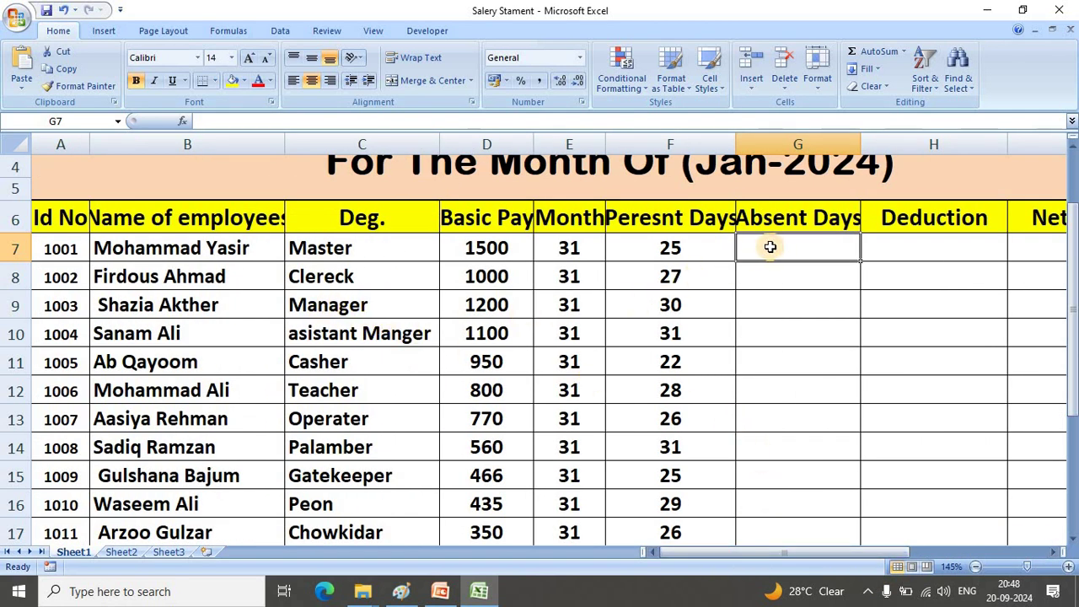
pyautogui.write('=')
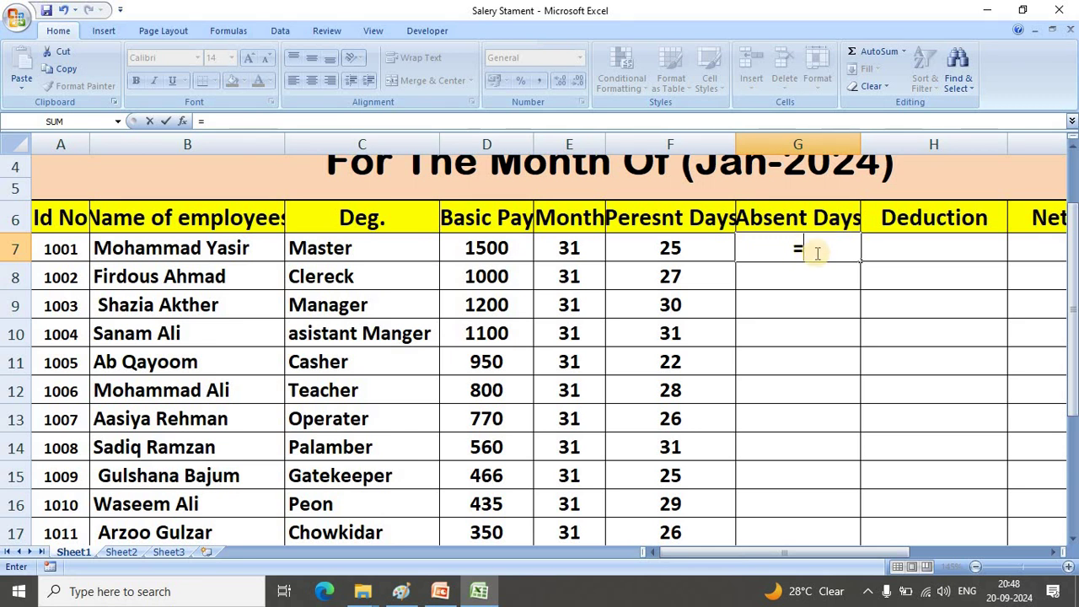
pyautogui.click(565, 251)
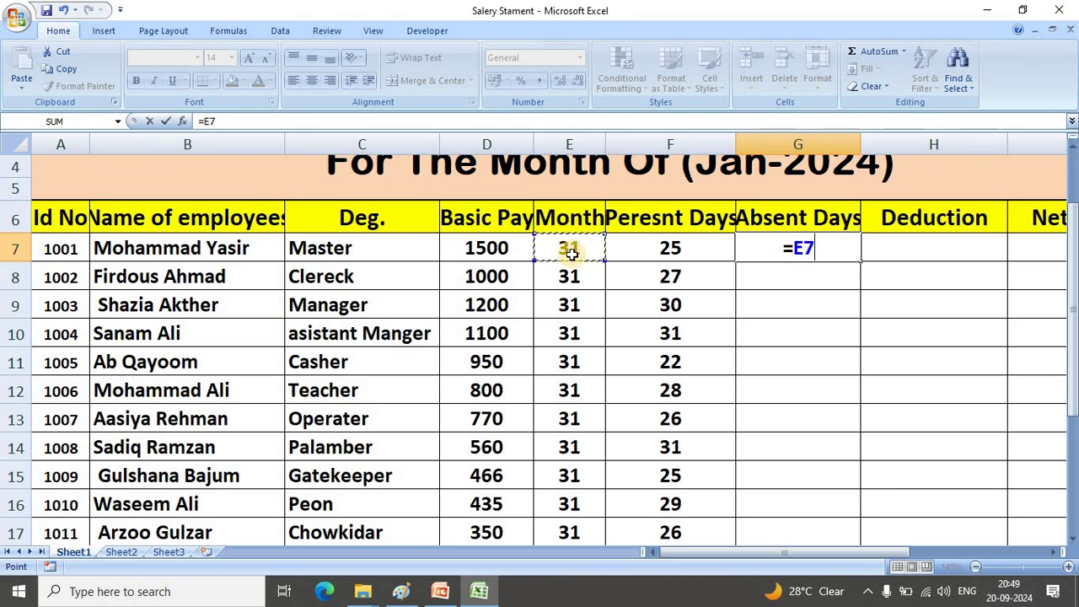
pyautogui.write('-')
pyautogui.click(667, 249)
pyautogui.press('Return')
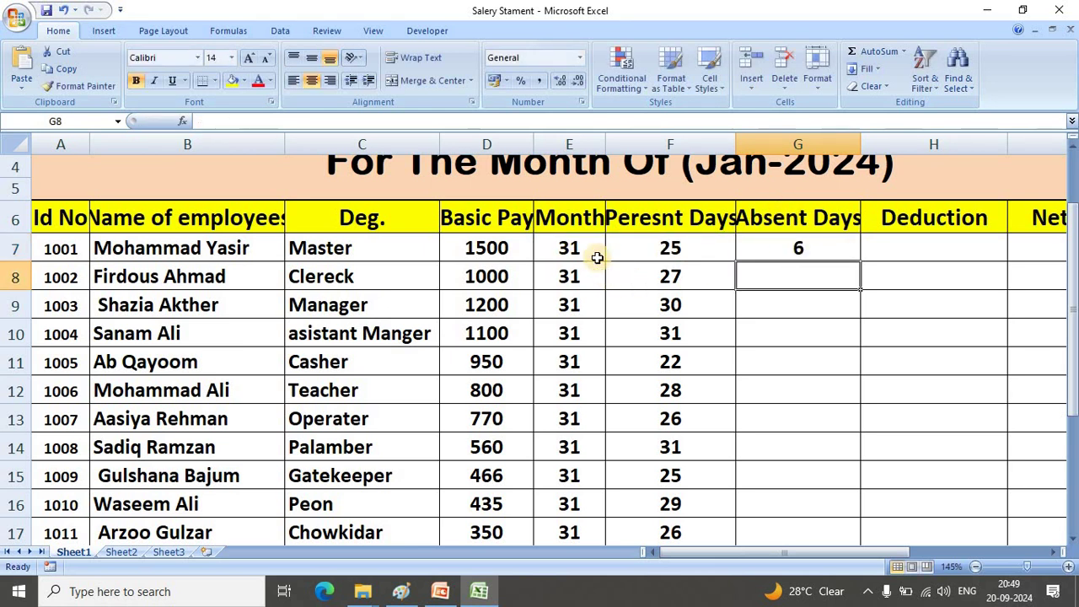
# - Fill =E7-F7 down column G, giving absent days such as 4, 1, 0 and 9
pyautogui.click(819, 245)
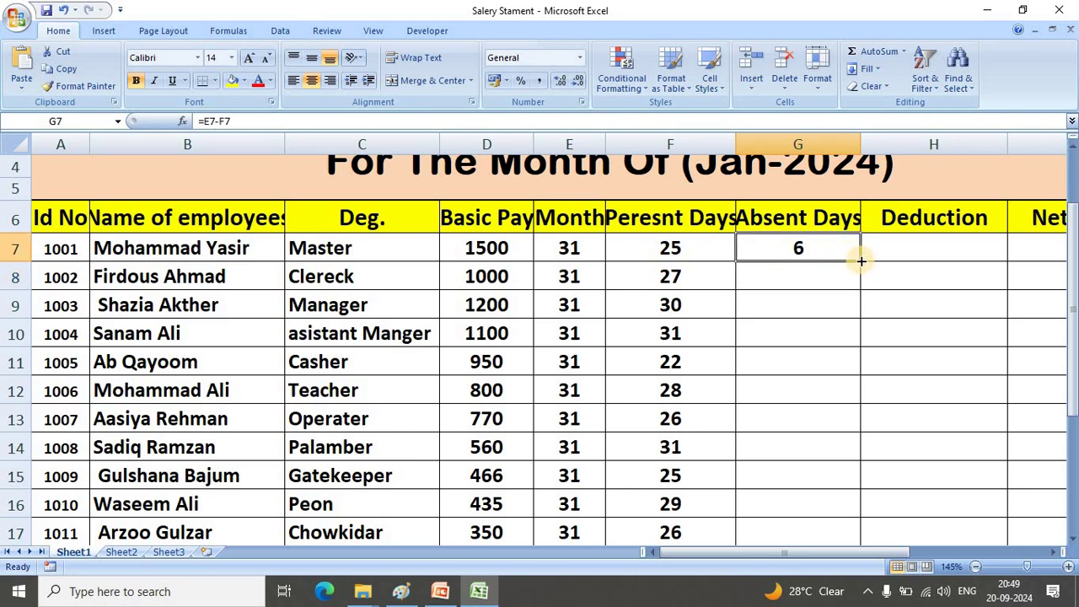
pyautogui.moveTo(861, 260); pyautogui.dragTo(861, 261)
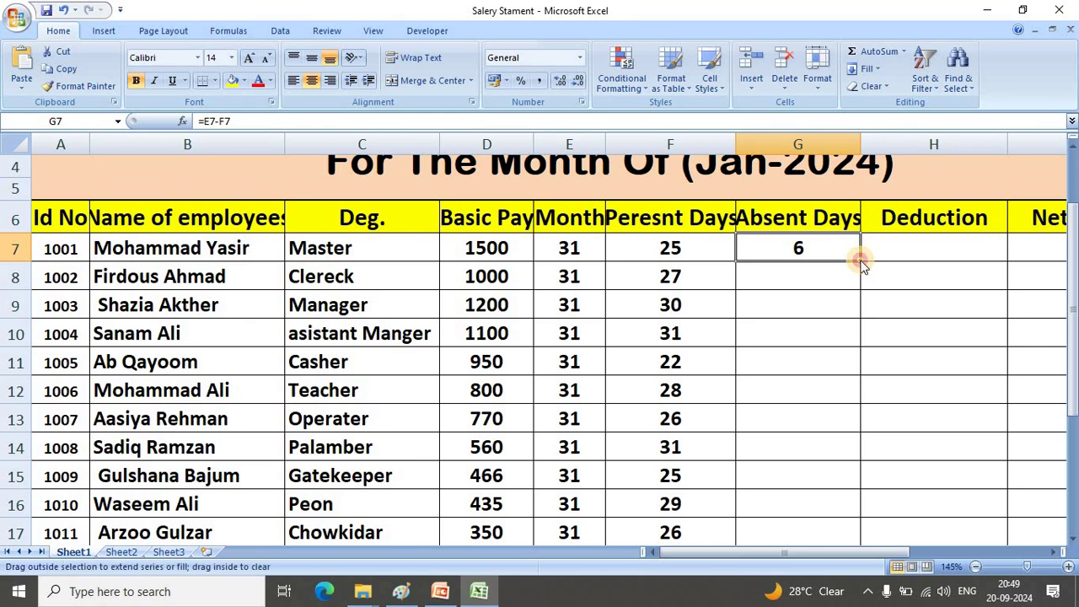
pyautogui.doubleClick(861, 261)
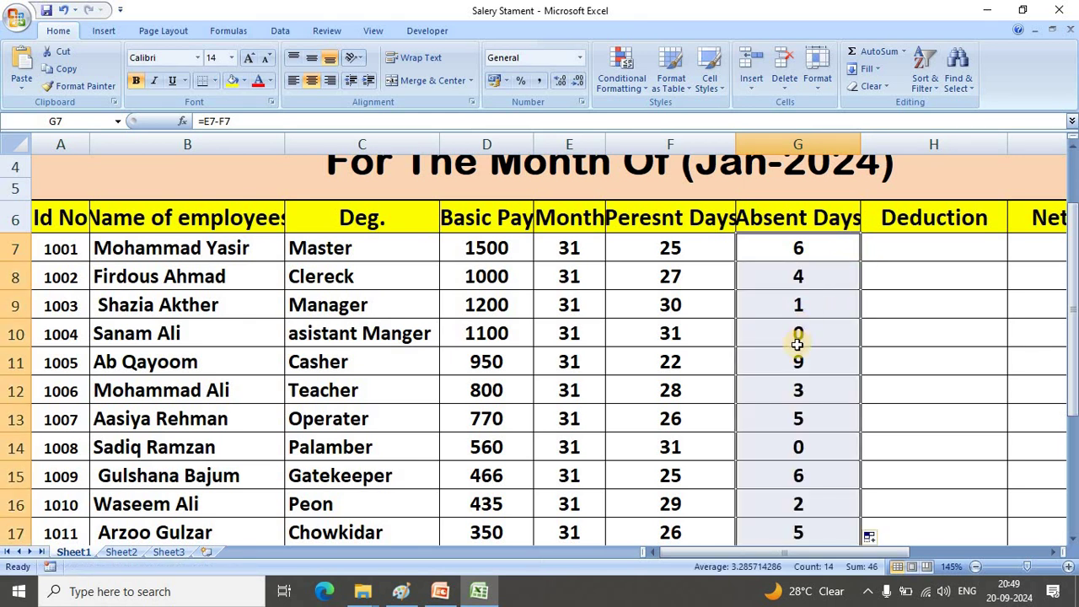
pyautogui.scroll(-3, 797, 345)
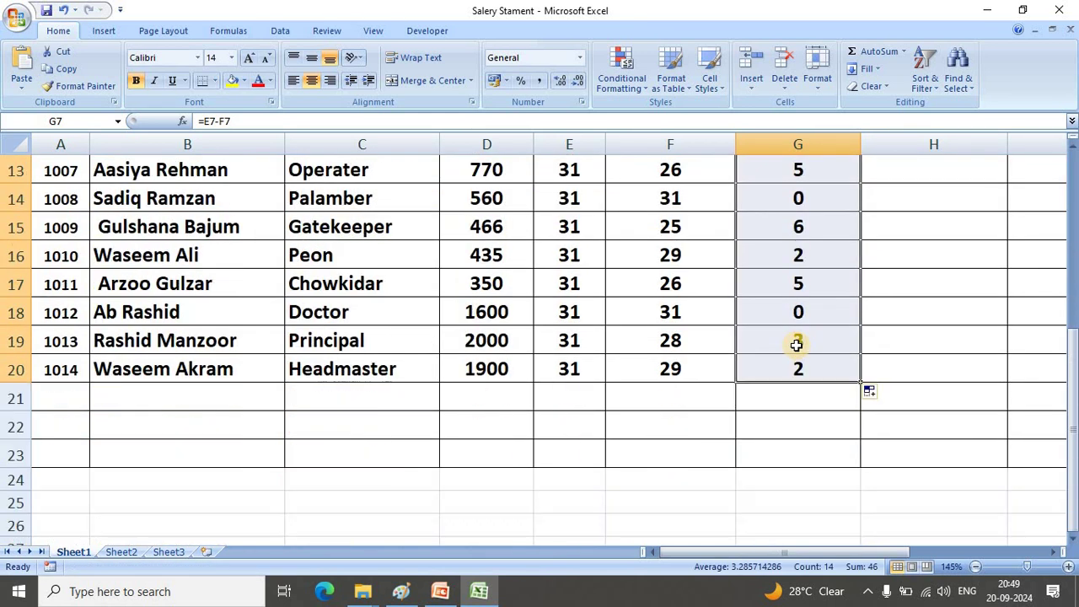
pyautogui.scroll(4, 797, 346)
pyautogui.scroll(-2, 797, 341)
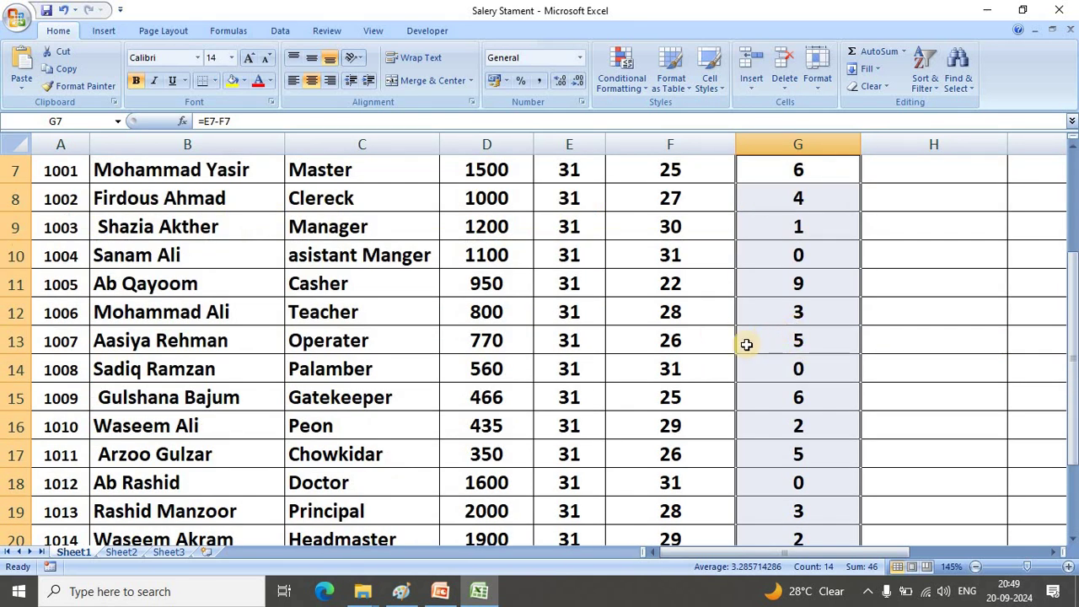
pyautogui.scroll(1, 746, 346)
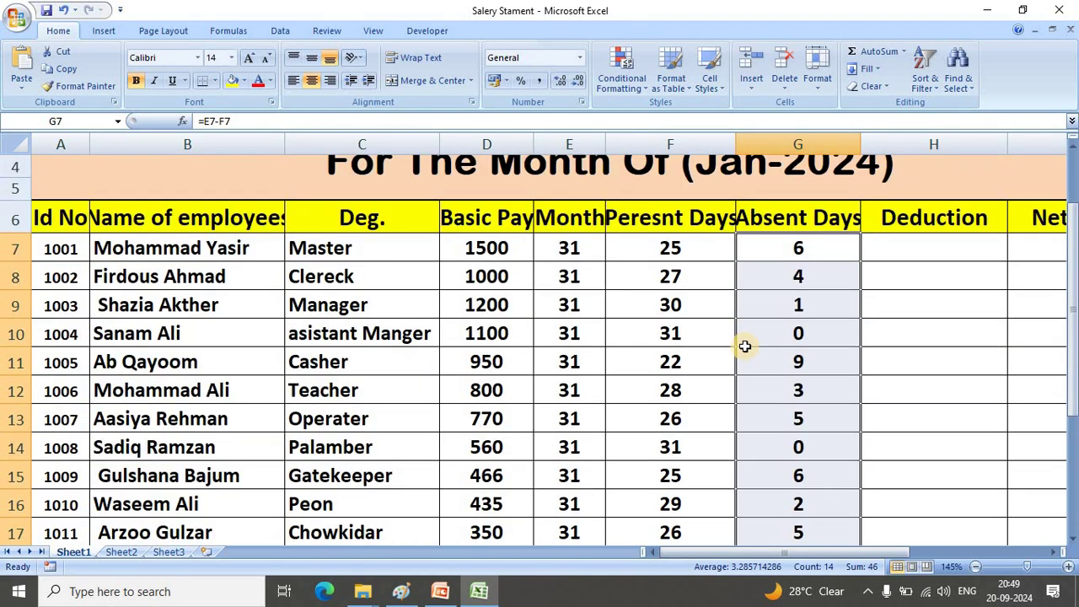
# - Select H7, the first Deduction cell, and review the table
pyautogui.click(915, 249)
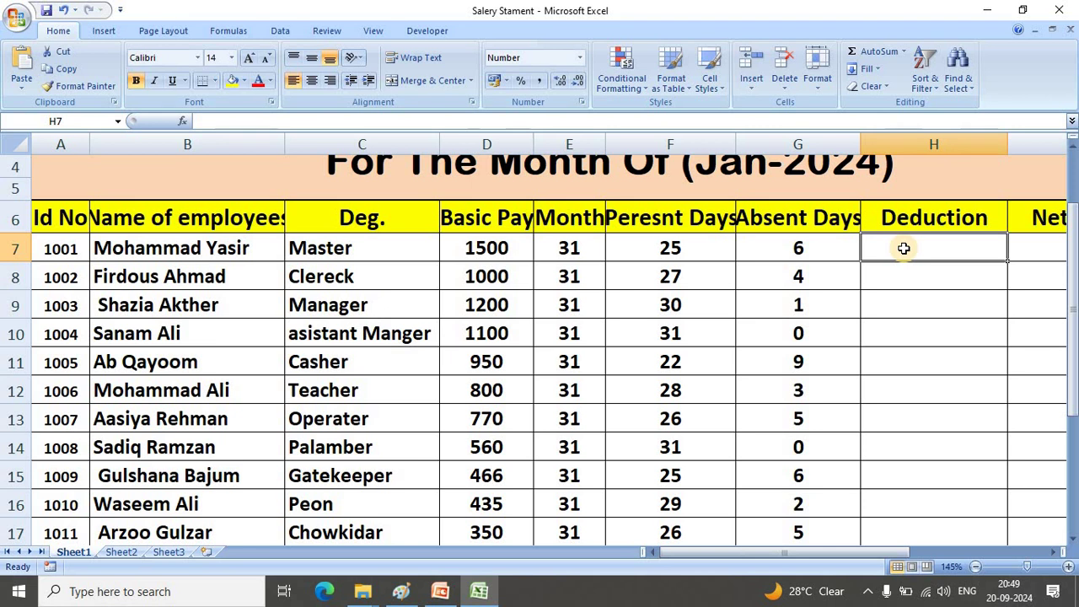
pyautogui.scroll(-2, 904, 247)
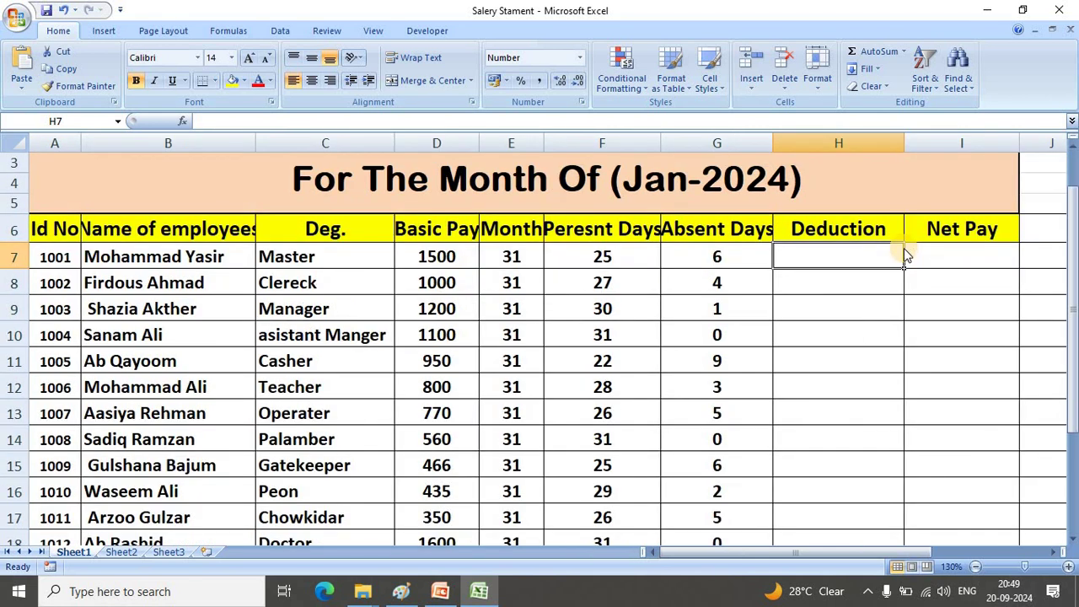
pyautogui.scroll(-1, 904, 248)
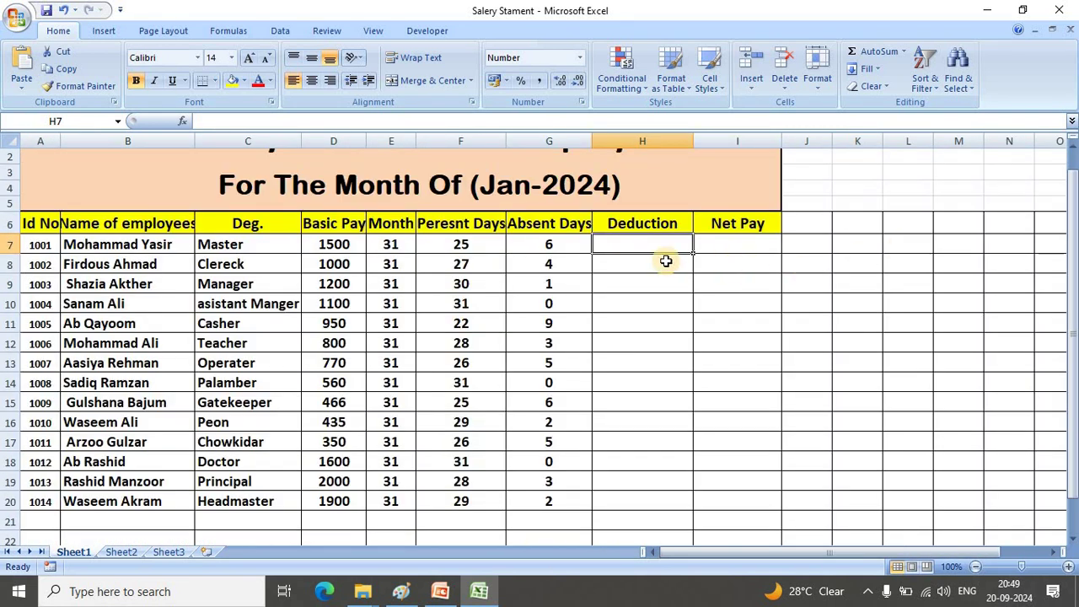
pyautogui.scroll(2, 653, 245)
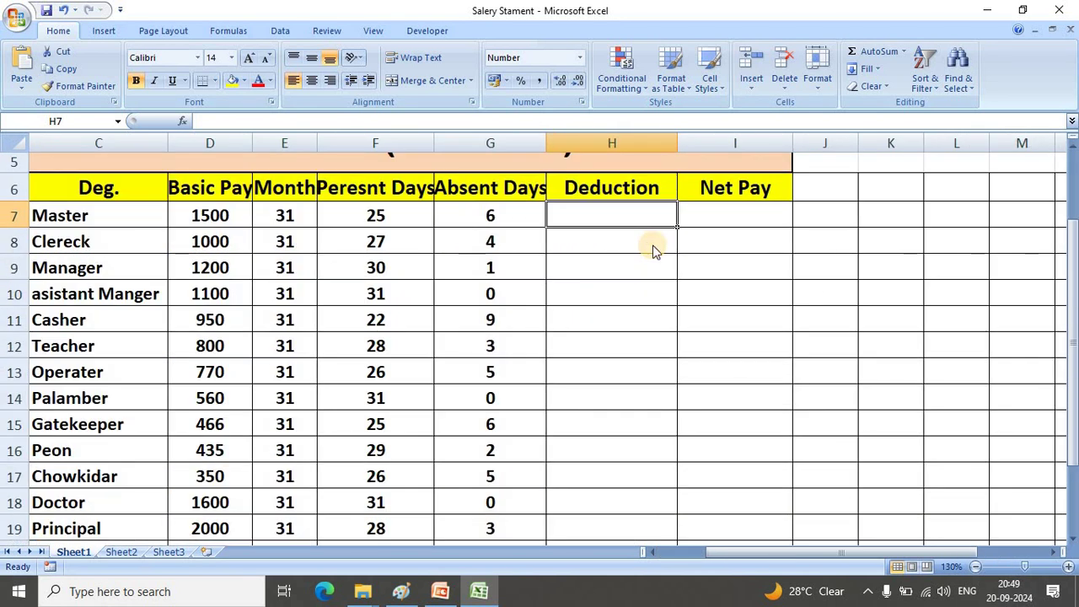
pyautogui.scroll(2, 653, 250)
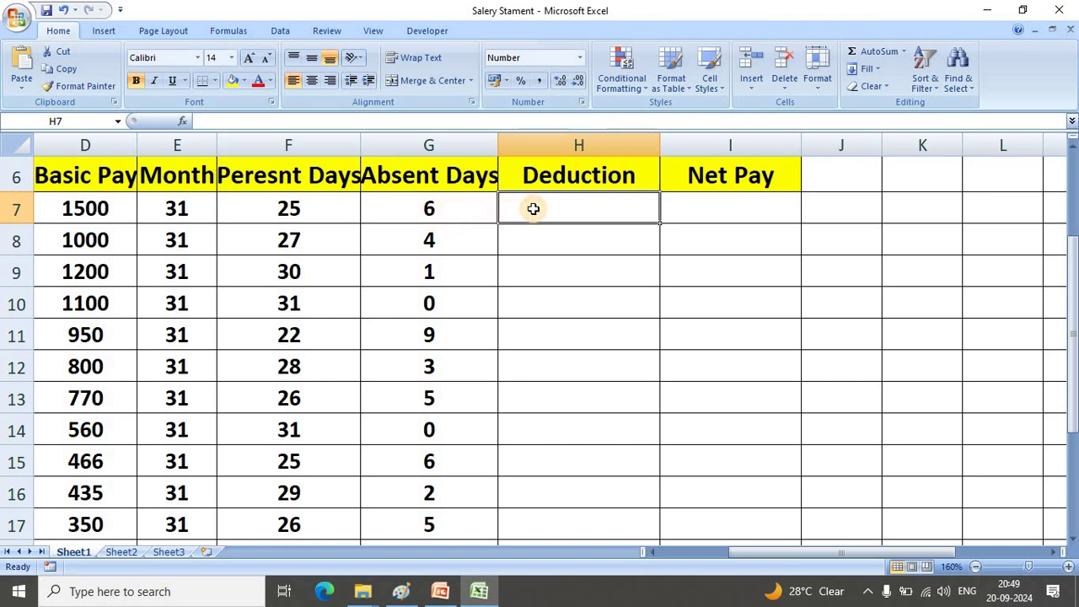
# - Enter the Deduction formula =D7*G7/E7 in H7 for the first employee
pyautogui.write('=')
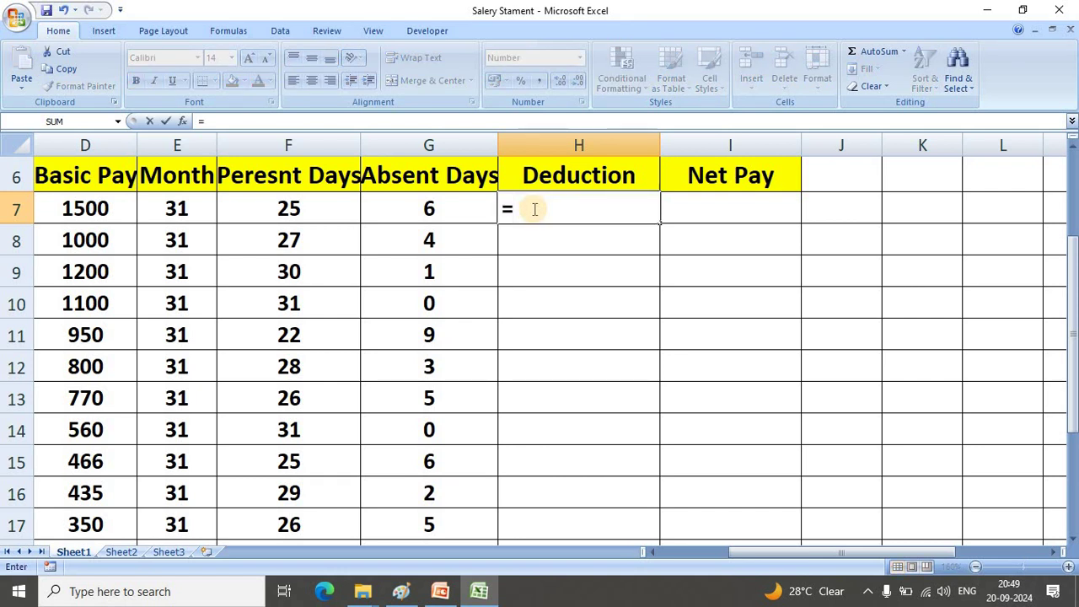
pyautogui.click(90, 214)
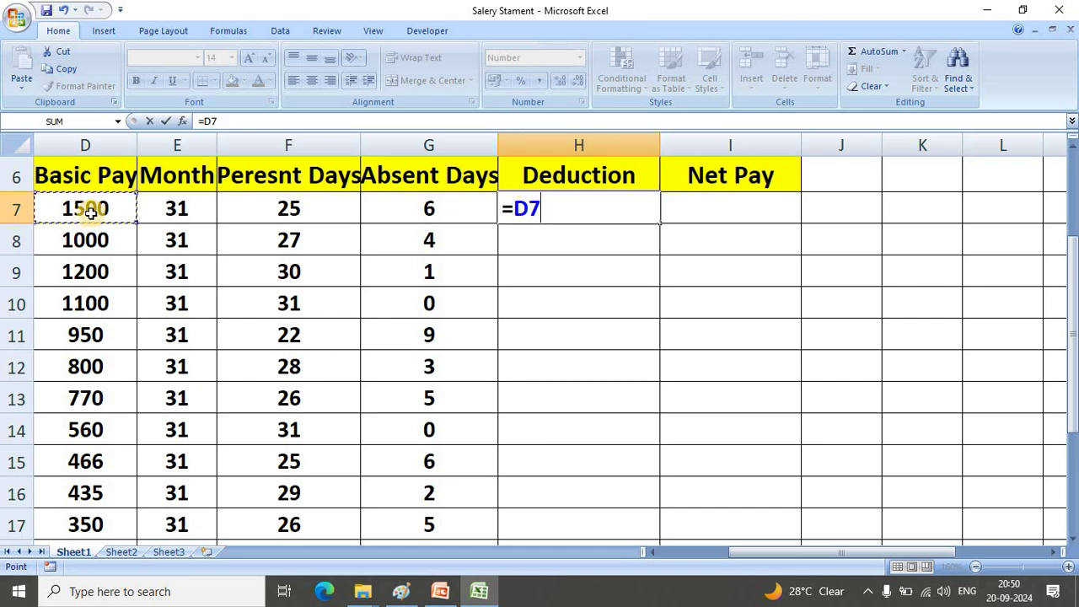
pyautogui.write('*')
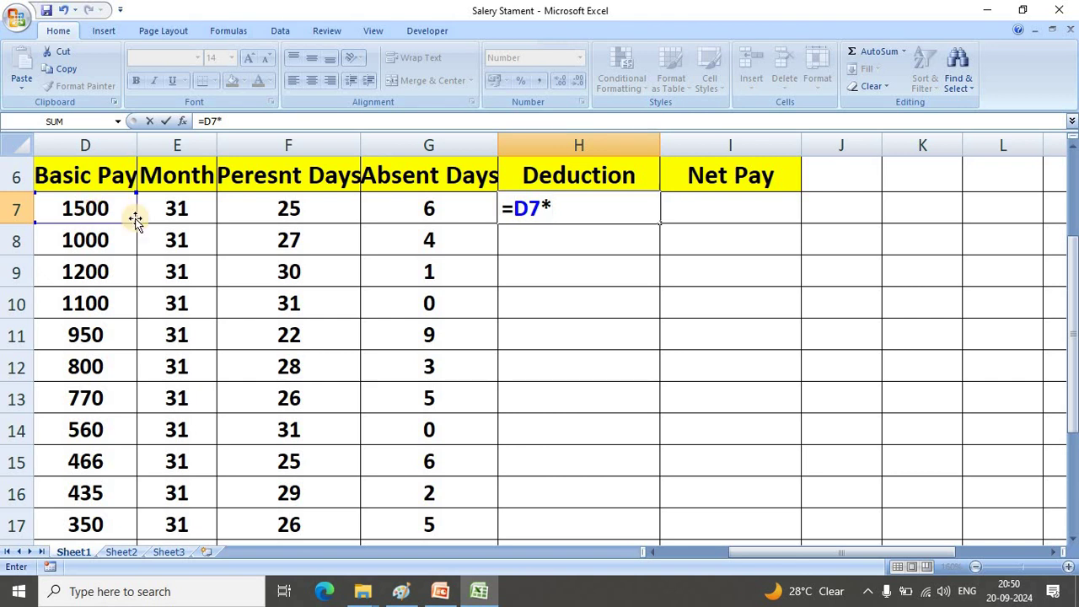
pyautogui.click(424, 214)
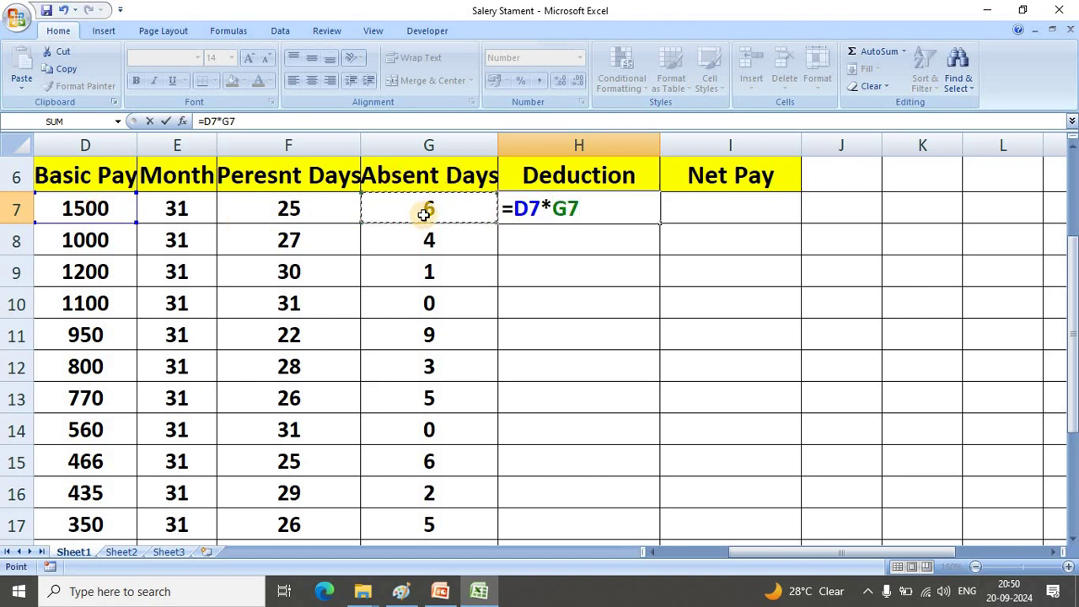
pyautogui.write('/')
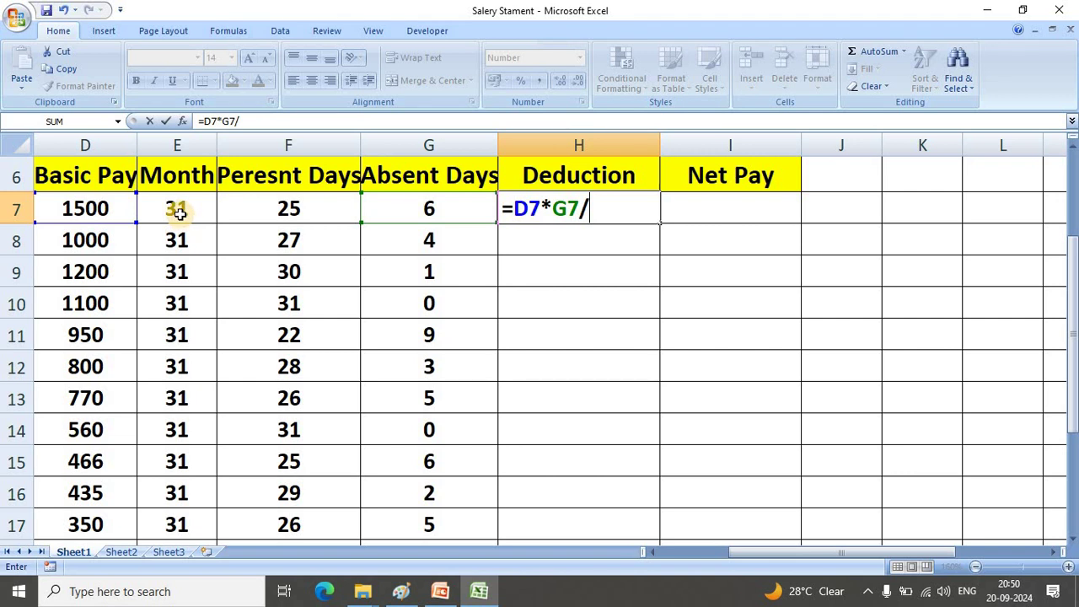
pyautogui.click(179, 213)
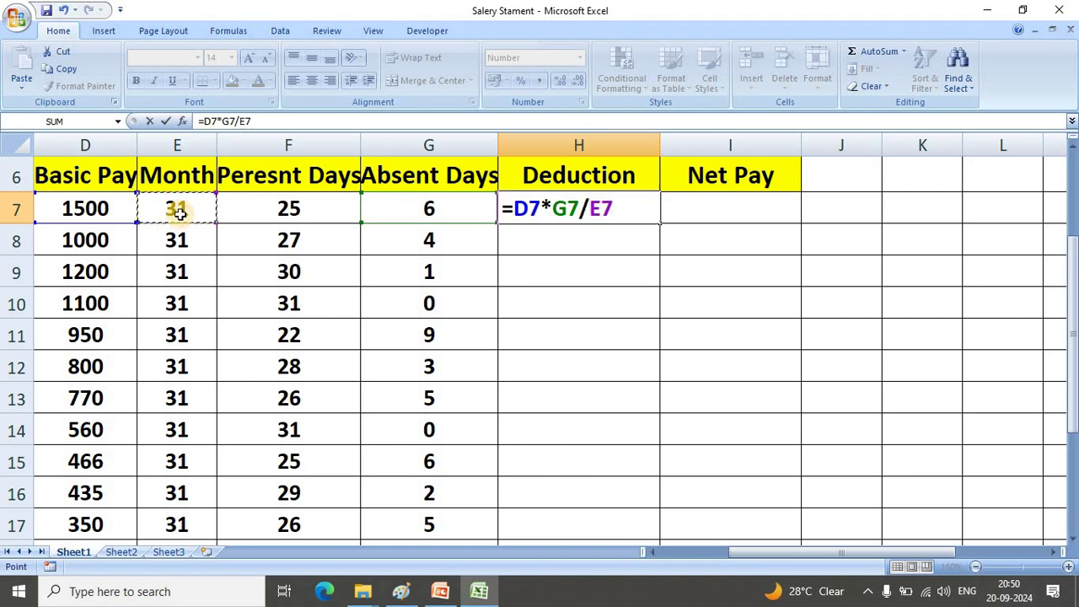
pyautogui.press('Return')
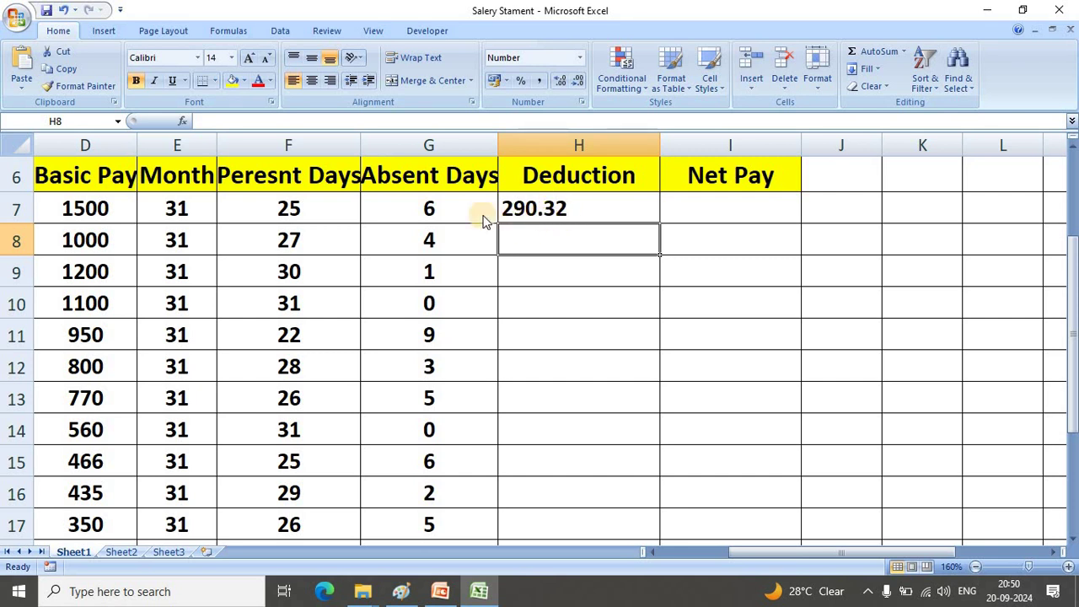
pyautogui.scroll(-4, 395, 315)
pyautogui.scroll(4, 395, 315)
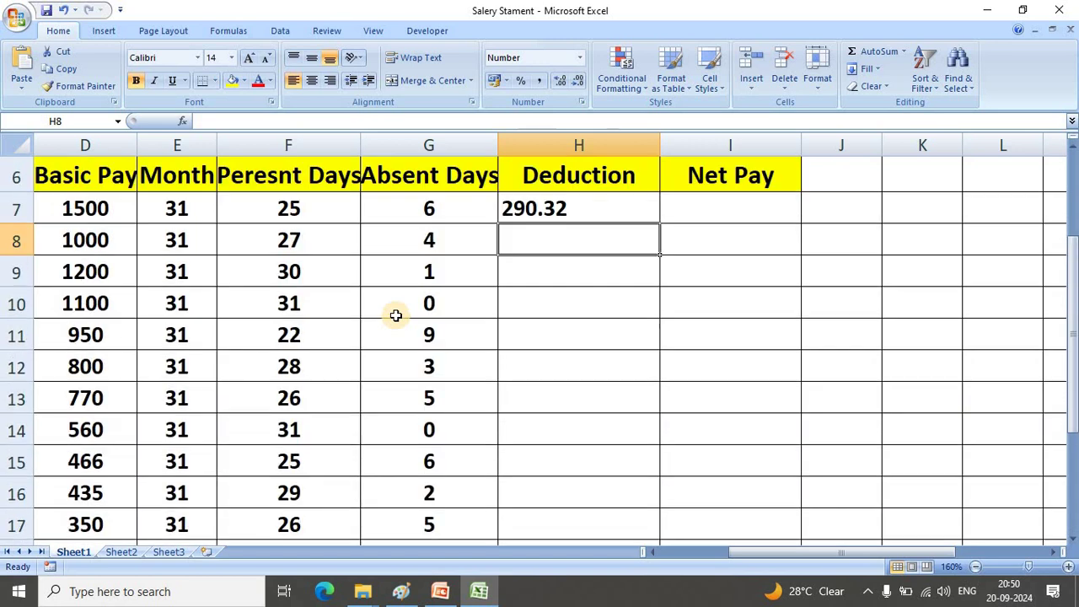
# - Fill =D7*G7/E7 down to row 20 and centre the Deduction values
pyautogui.click(637, 207)
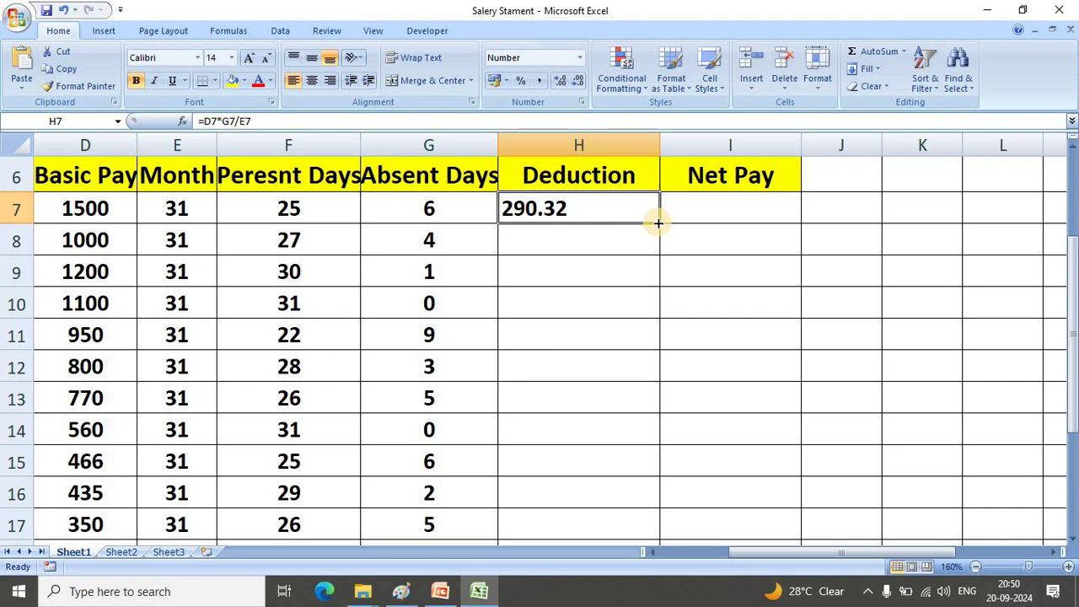
pyautogui.doubleClick(658, 223)
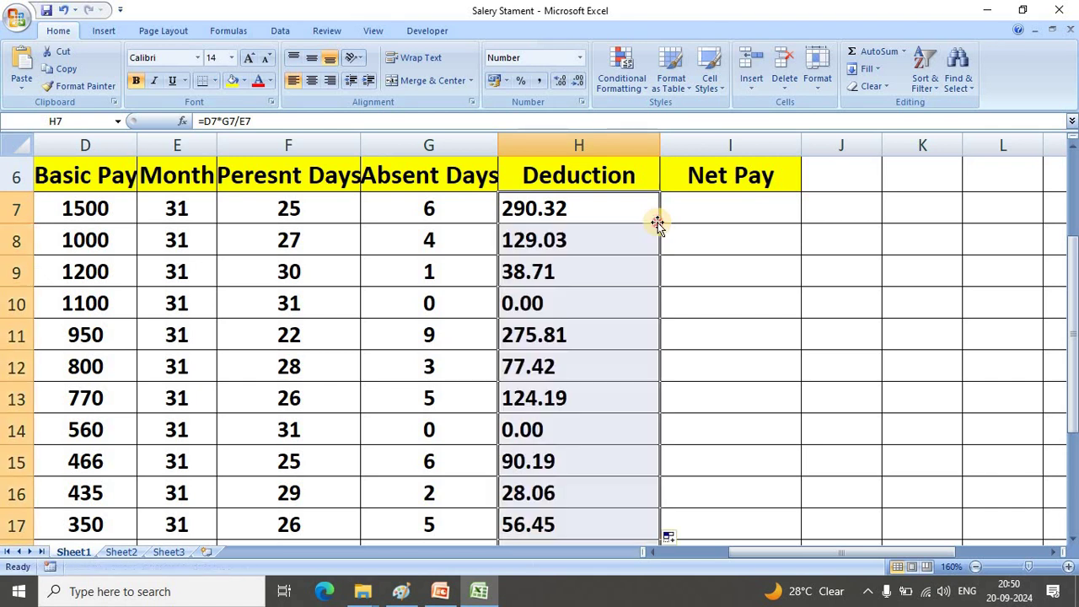
pyautogui.click(313, 81)
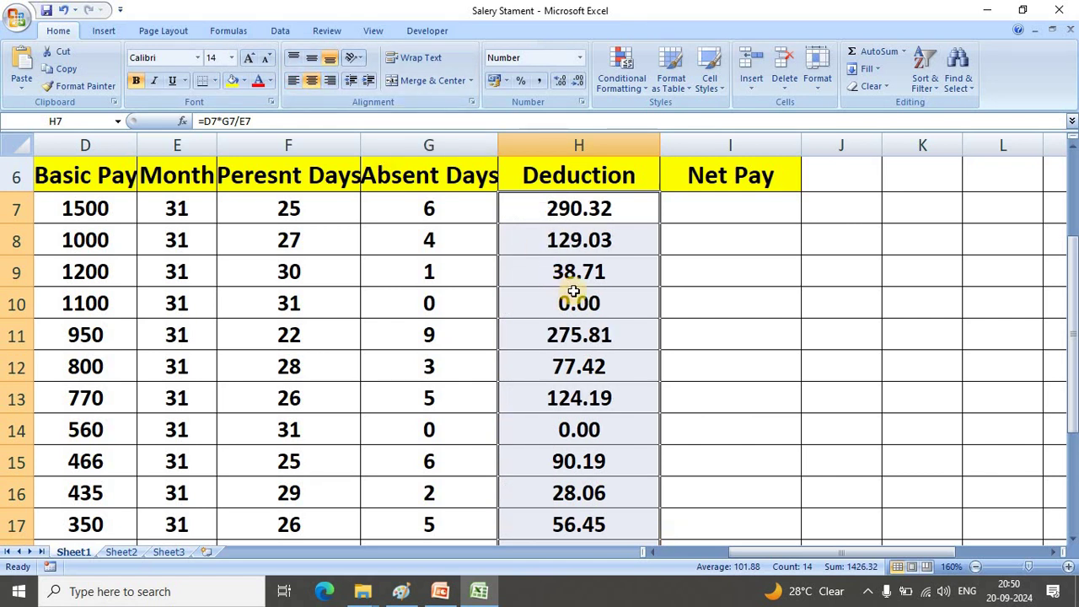
pyautogui.scroll(-2, 573, 290)
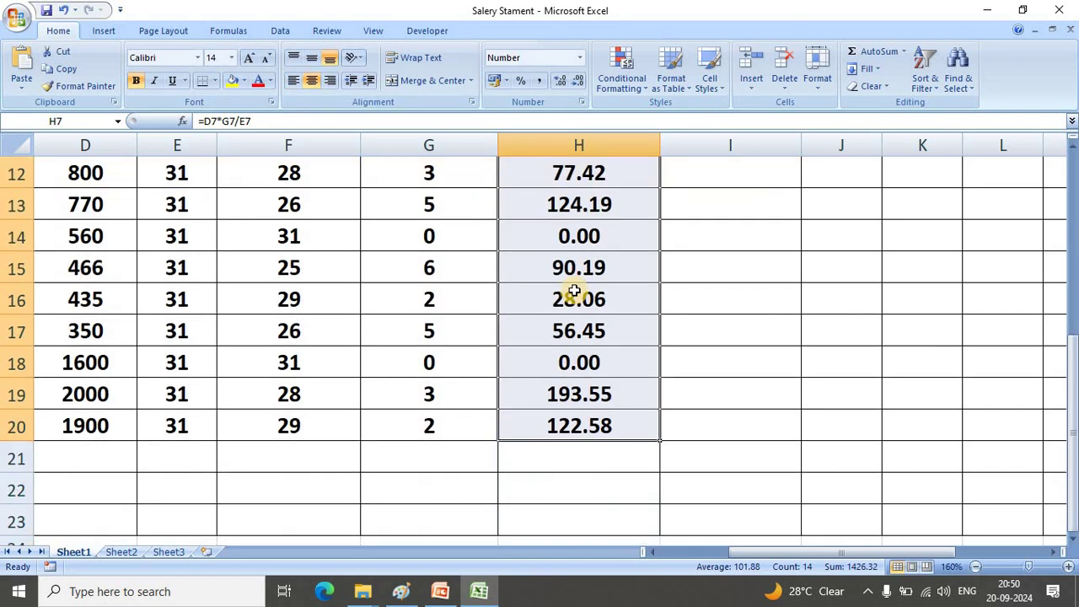
pyautogui.scroll(4, 574, 290)
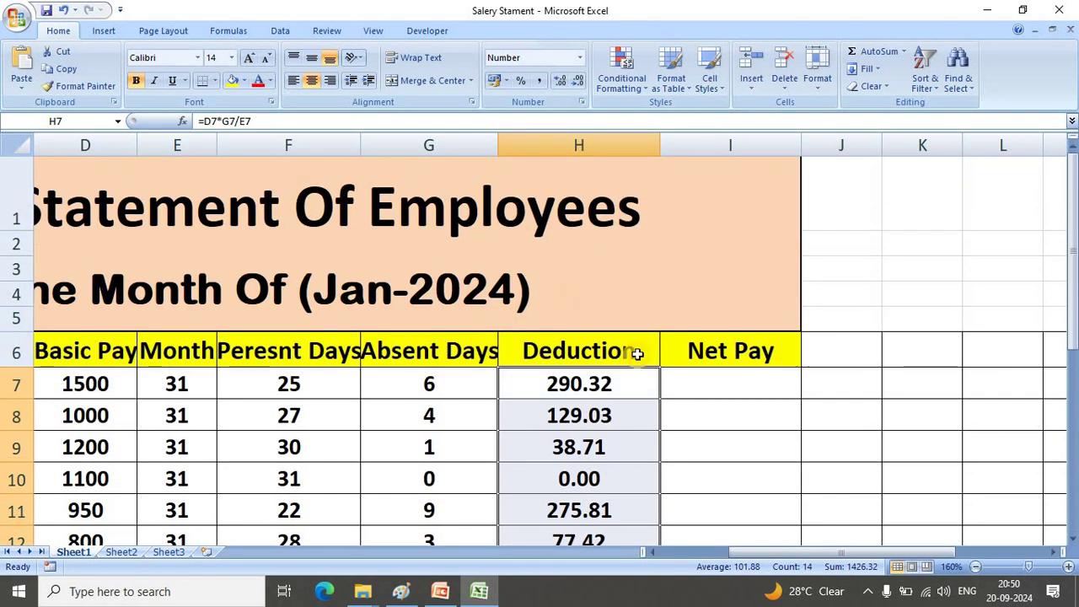
# - Enter the Net Pay formula =D7-H7 in I7 for the first employee
pyautogui.click(718, 388)
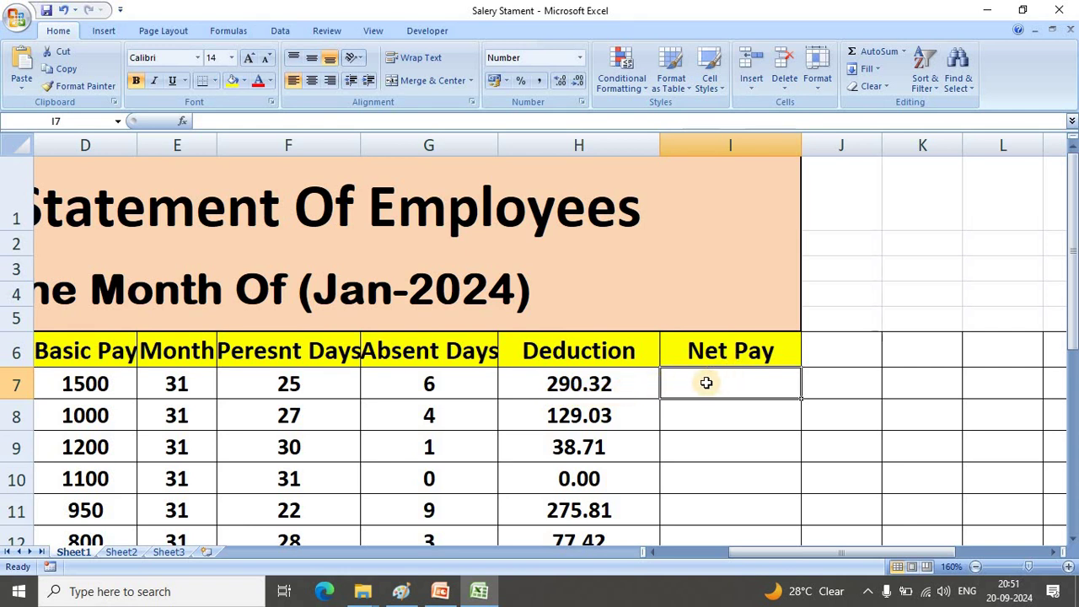
pyautogui.write('=')
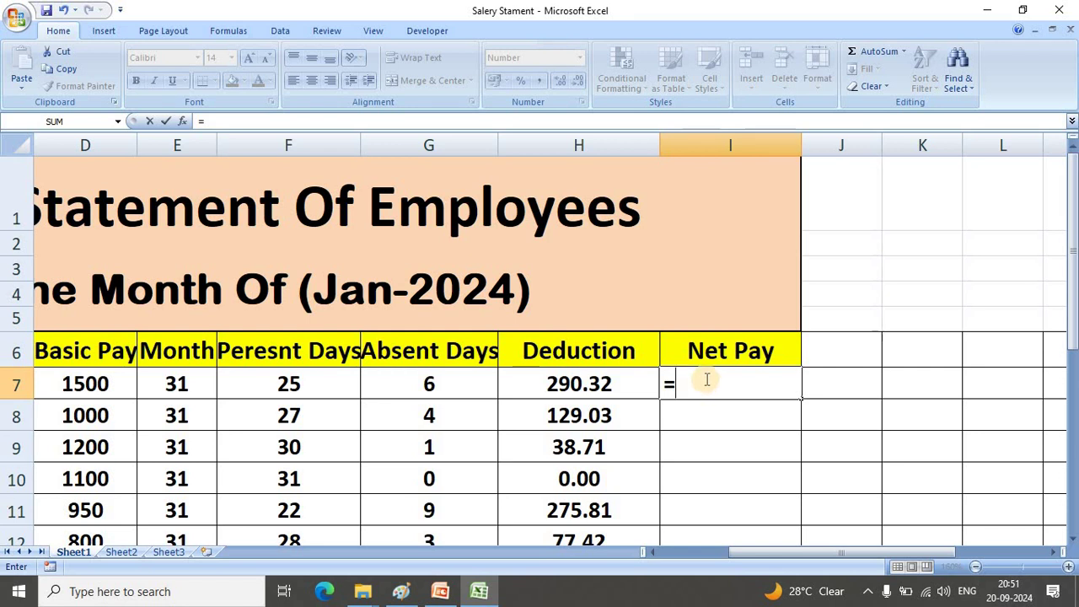
pyautogui.click(99, 387)
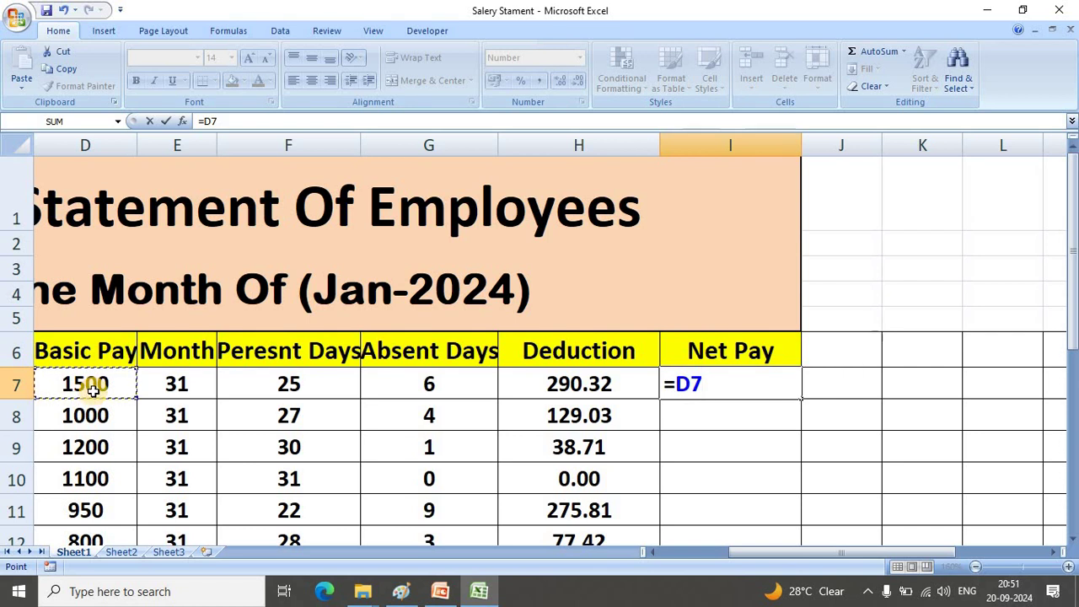
pyautogui.scroll(-1, 88, 386)
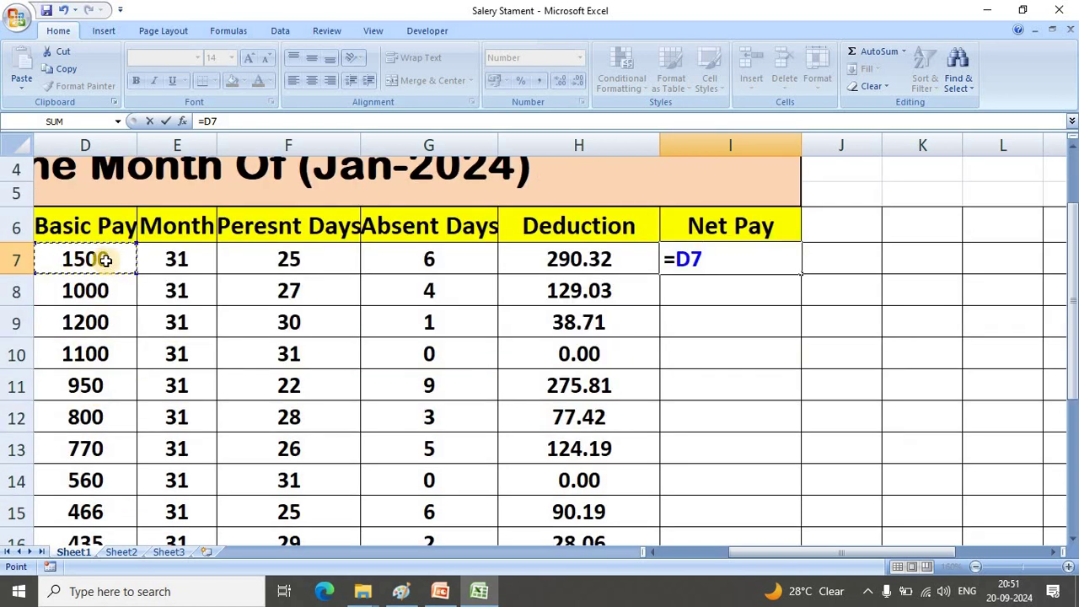
pyautogui.write('-')
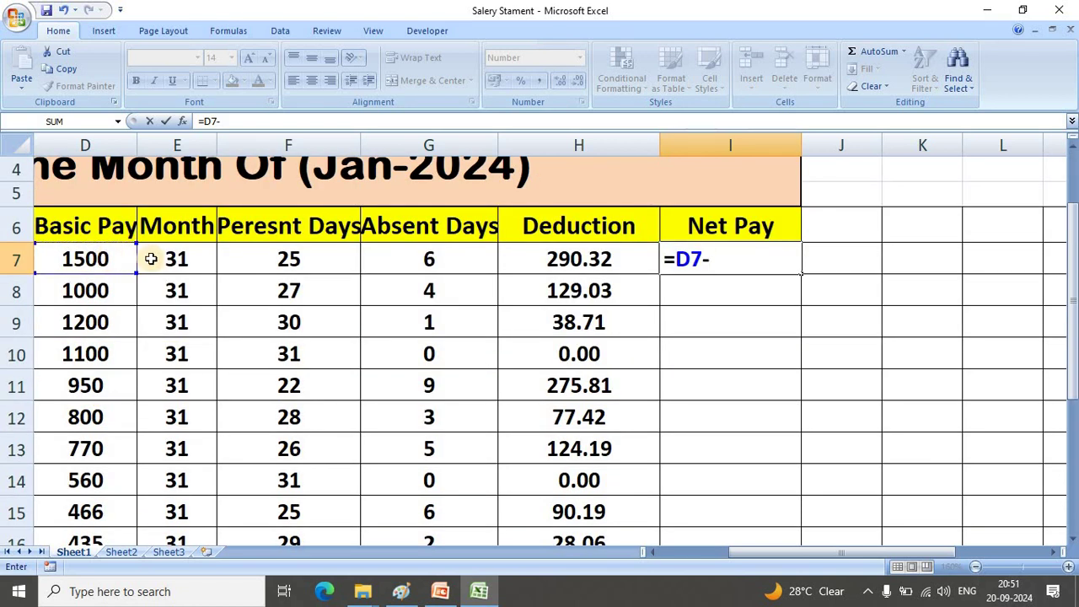
pyautogui.click(573, 260)
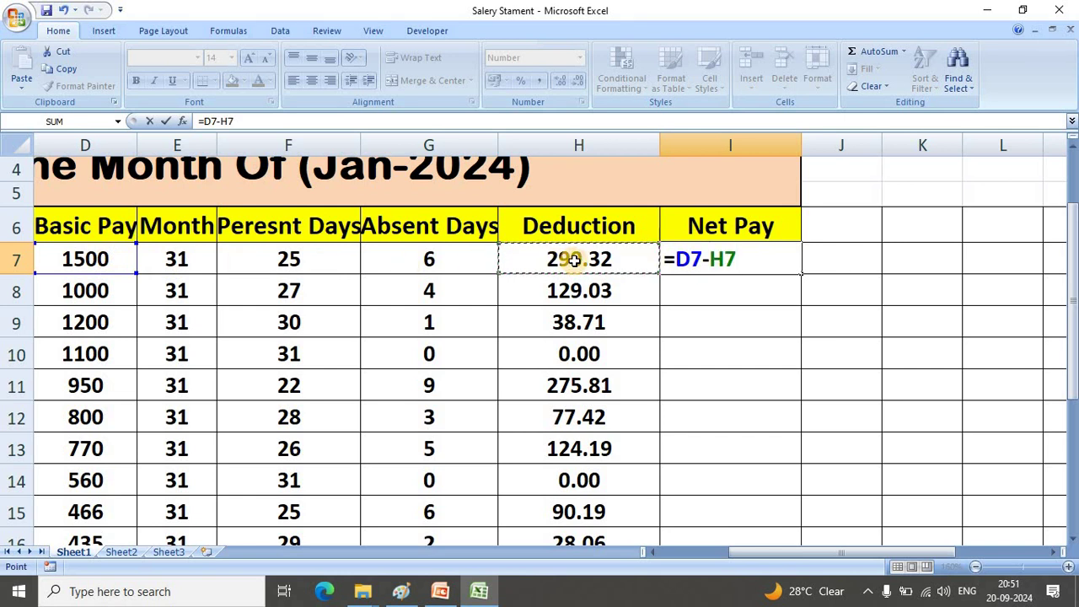
pyautogui.press('Return')
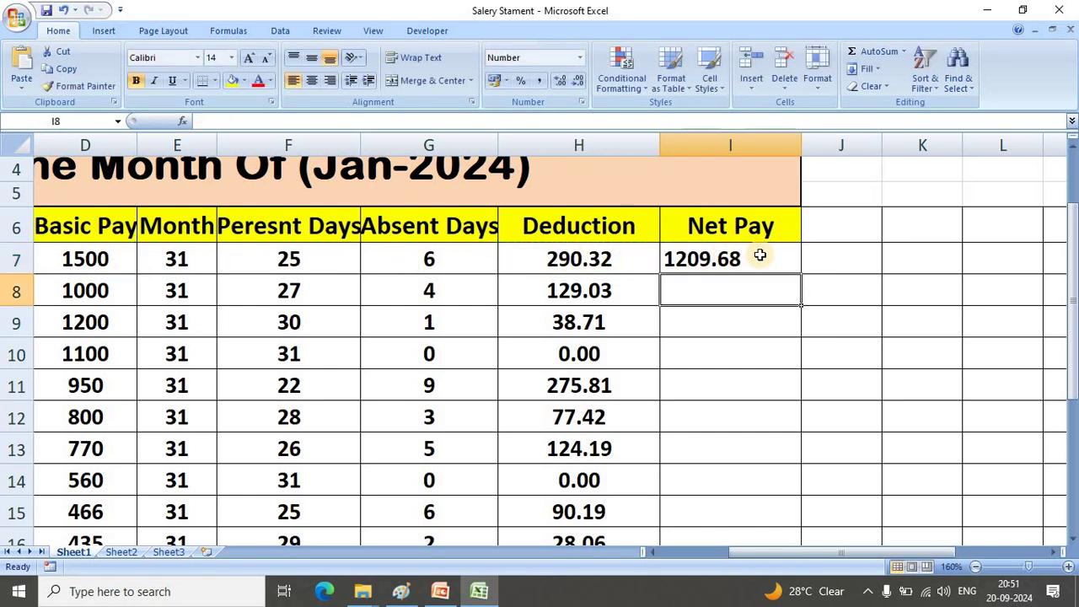
# - Fill =D7-H7 down column I, centre the Net Pay values, and check H7's formula
pyautogui.click(759, 255)
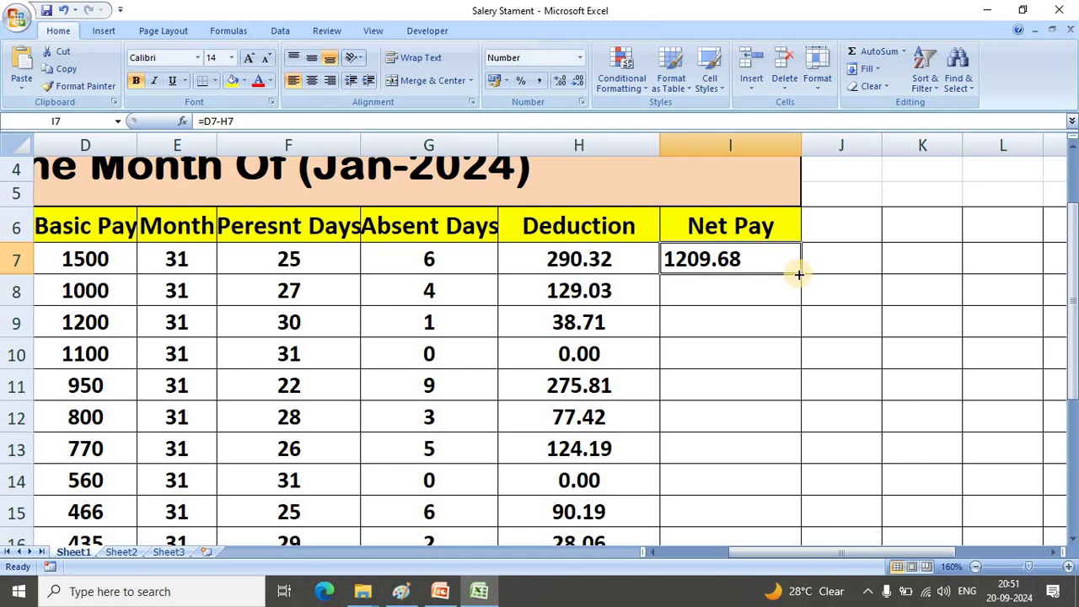
pyautogui.doubleClick(798, 274)
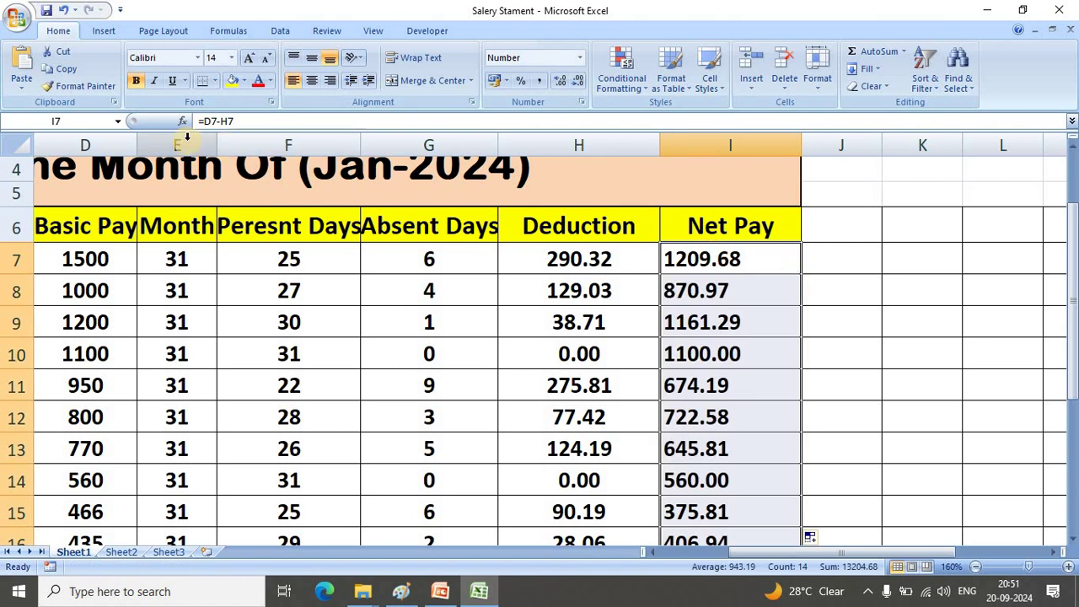
pyautogui.click(312, 79)
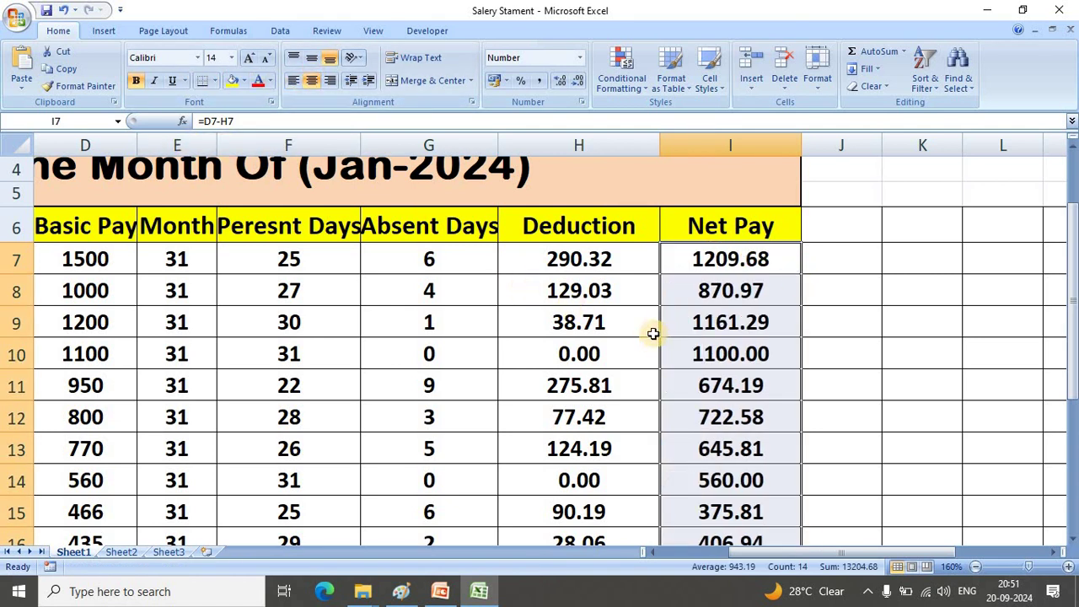
pyautogui.doubleClick(597, 261)
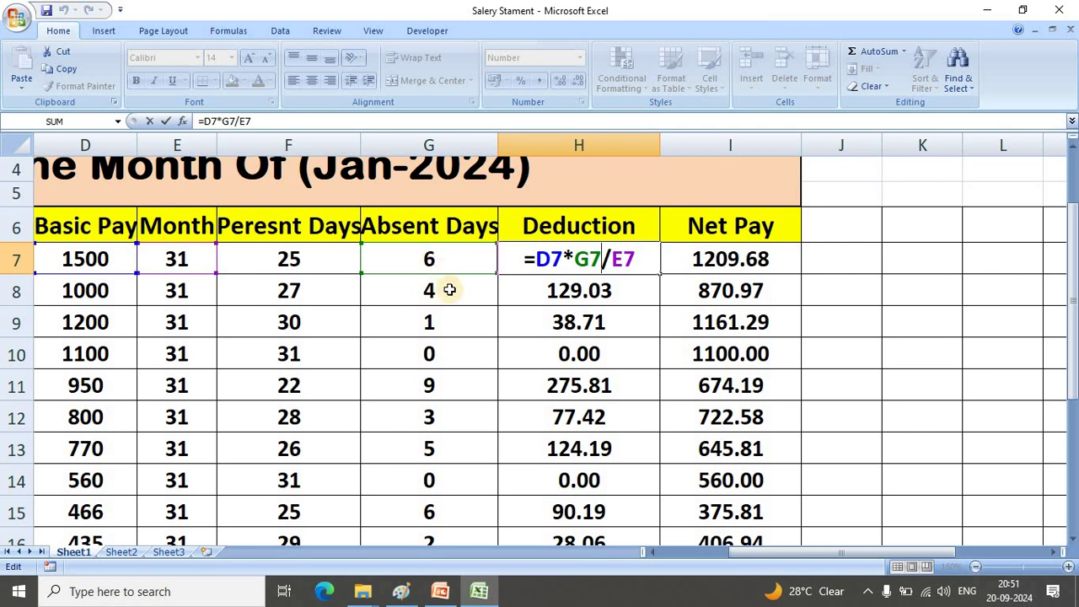
pyautogui.scroll(-2, 524, 317)
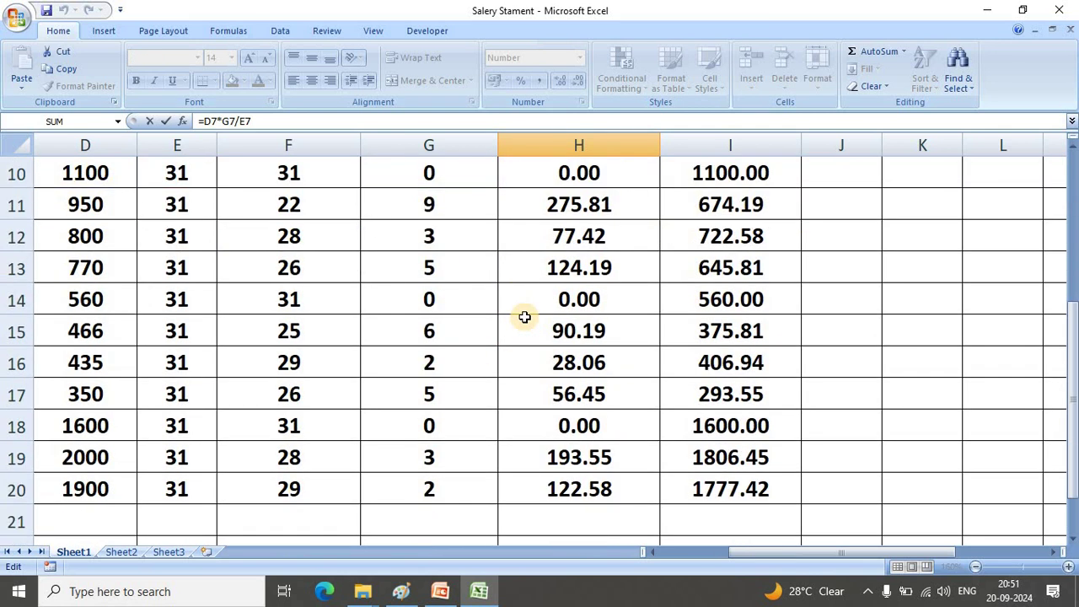
pyautogui.scroll(3, 524, 317)
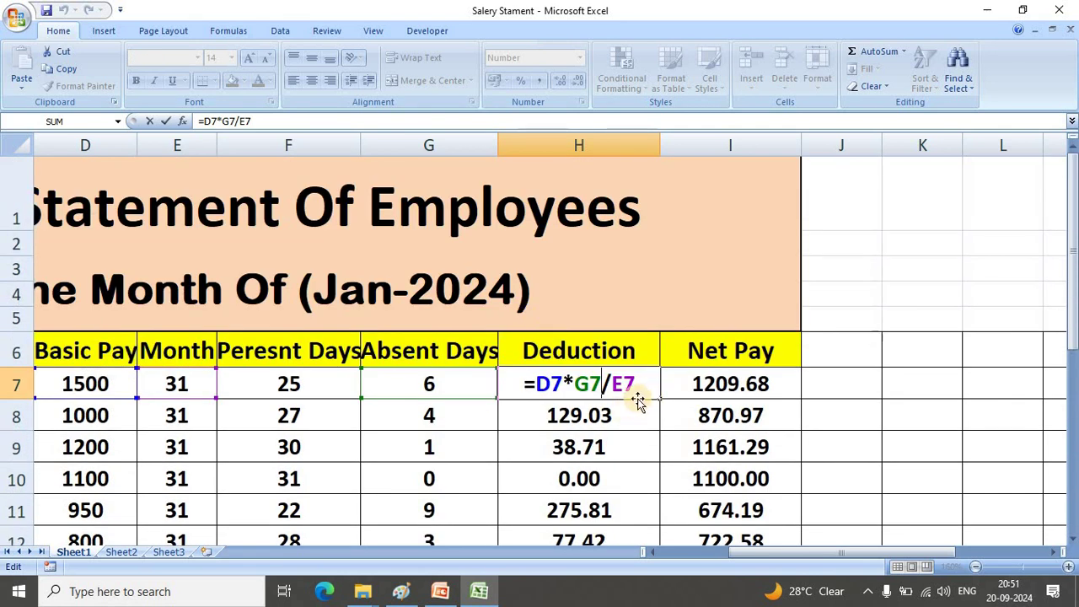
pyautogui.press('Return')
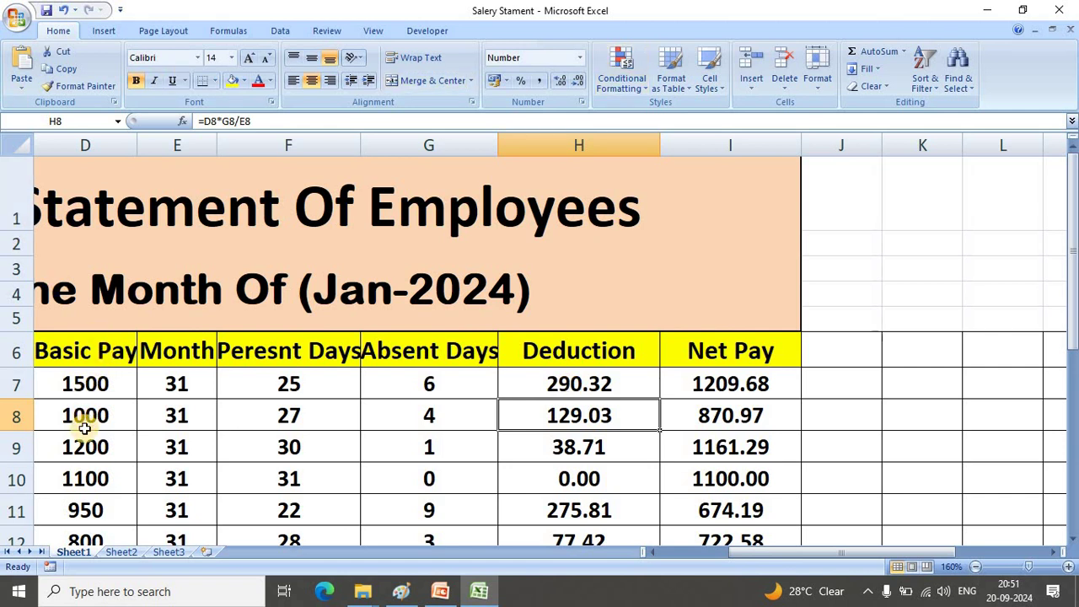
pyautogui.scroll(-2, 73, 429)
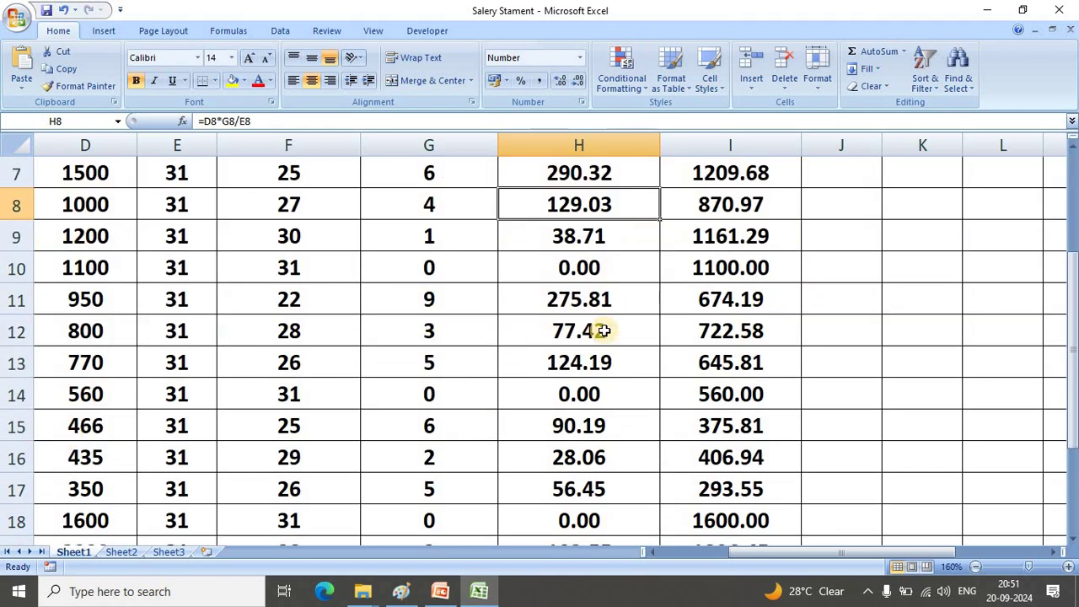
pyautogui.scroll(2, 607, 330)
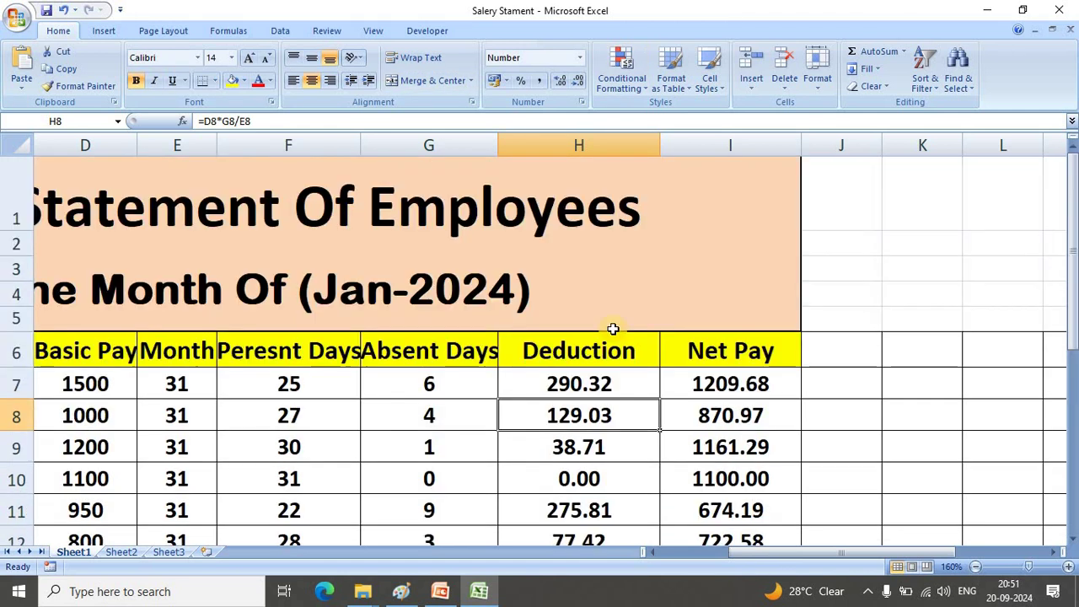
pyautogui.click(732, 385)
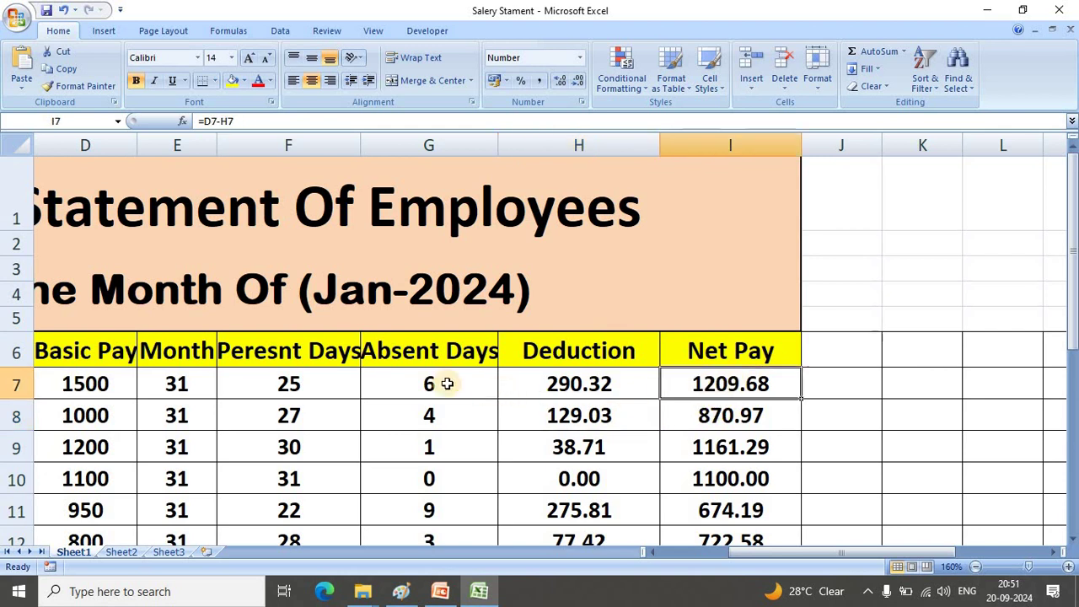